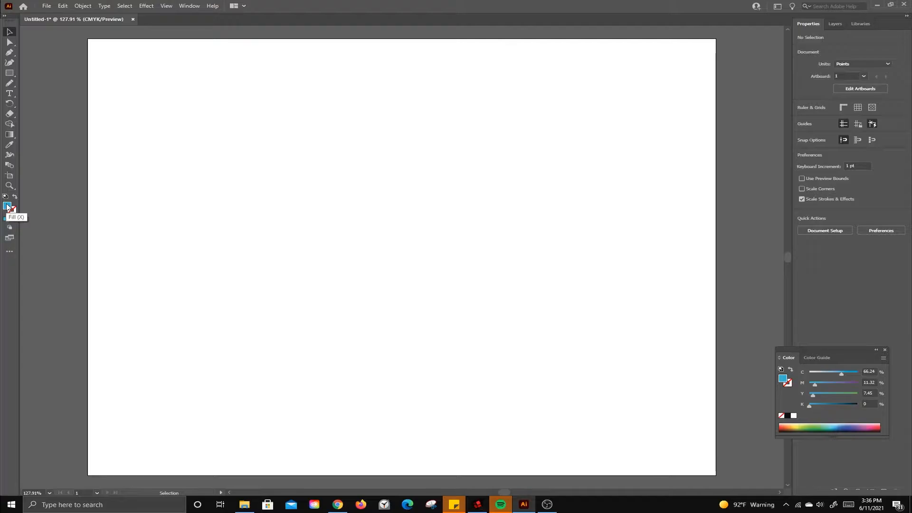
# Step: Draw a blue five-pointed star about 179 by 171 pt and move it to the upper middle of the artboard
pyautogui.click(11, 75)
pyautogui.click(12, 74)
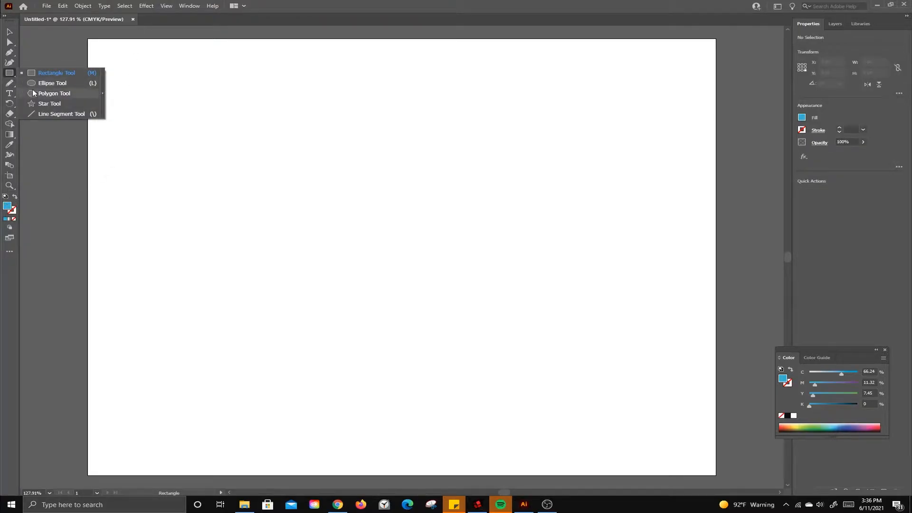
pyautogui.click(44, 104)
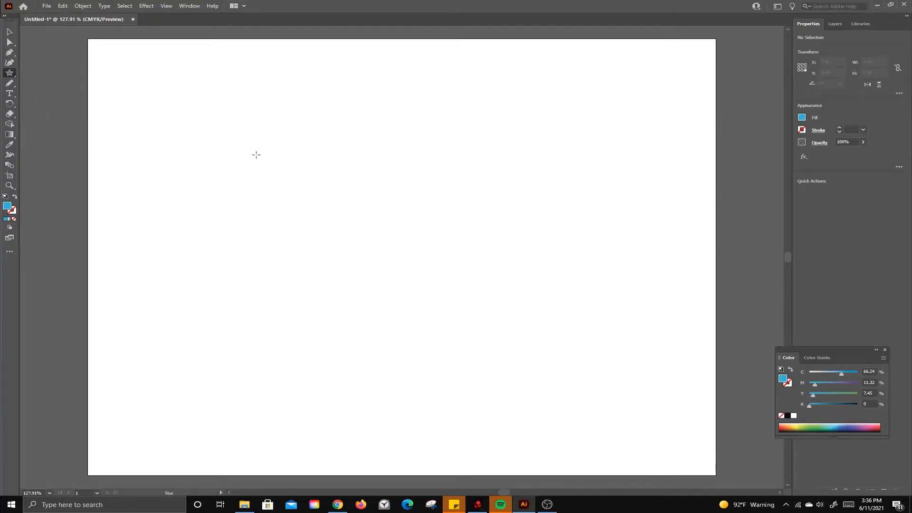
pyautogui.moveTo(256, 155); pyautogui.dragTo(301, 209)
pyautogui.press('v')
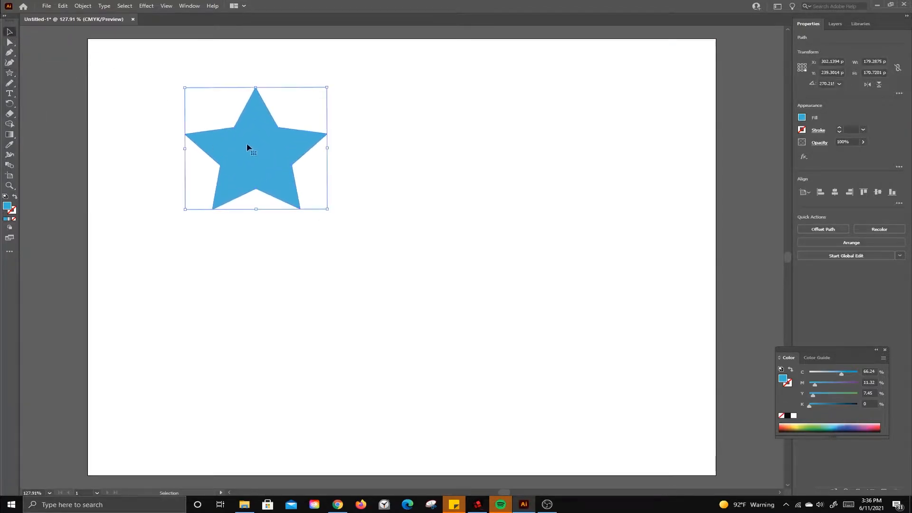
pyautogui.moveTo(247, 147); pyautogui.dragTo(342, 190)
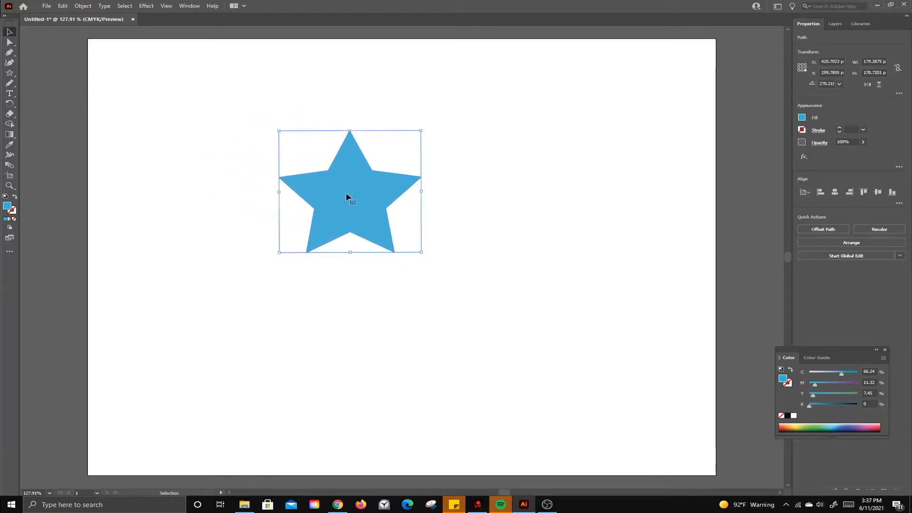
# Step: Set up 3D Extrude & Bevel on the star with the cap off, 133 pt depth and rotation of -14°, -18° and 6°
pyautogui.click(145, 9)
pyautogui.moveTo(179, 57)
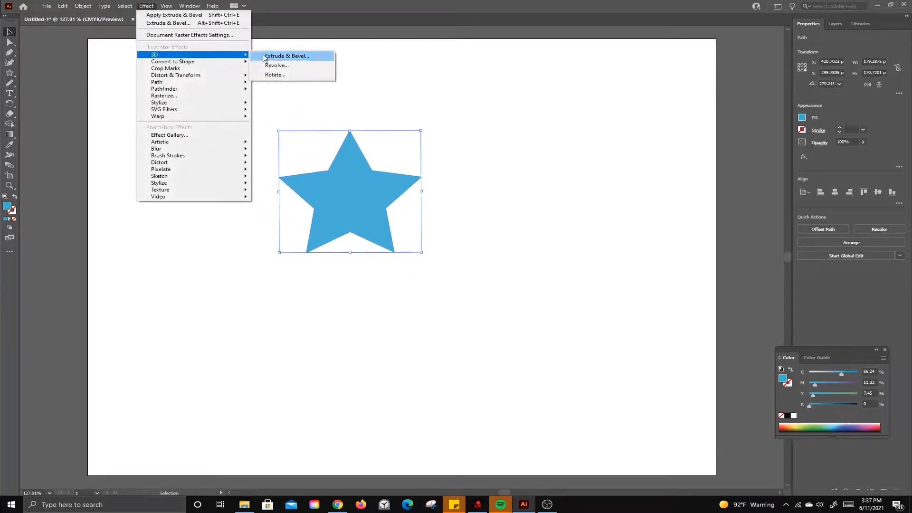
pyautogui.click(285, 58)
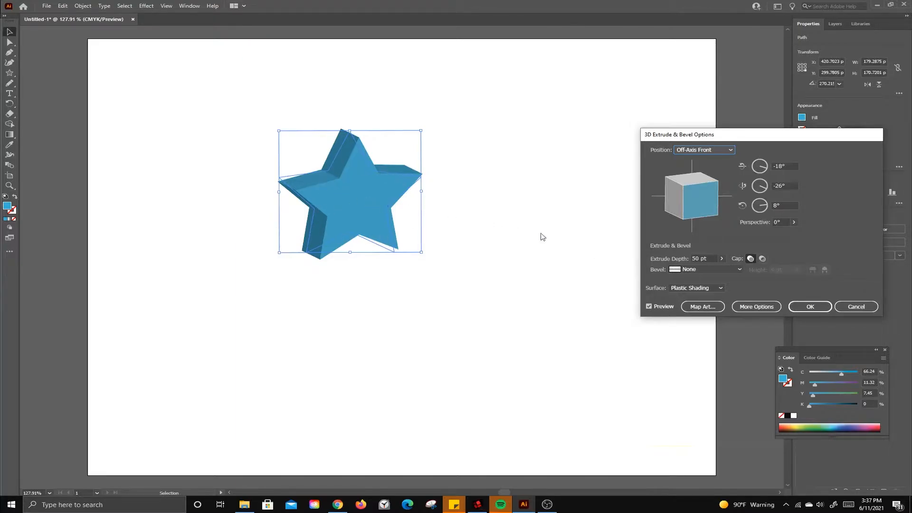
pyautogui.click(763, 259)
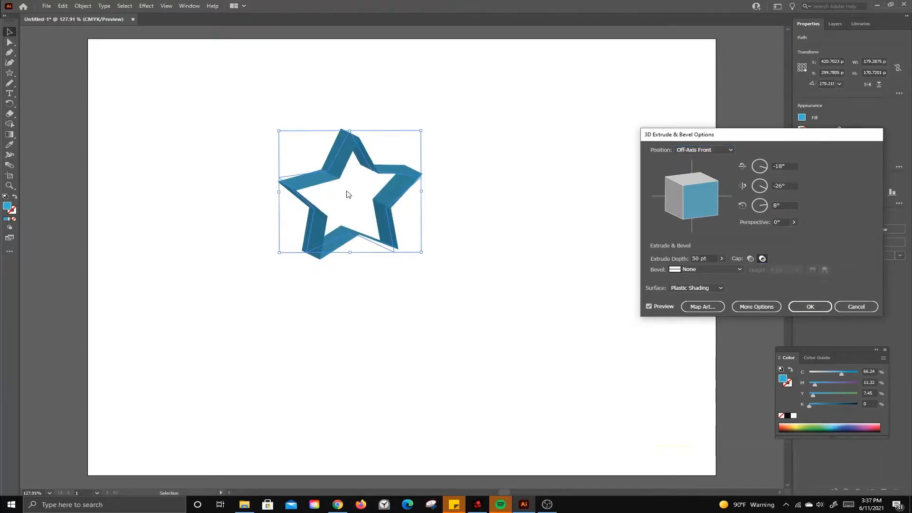
pyautogui.click(722, 259)
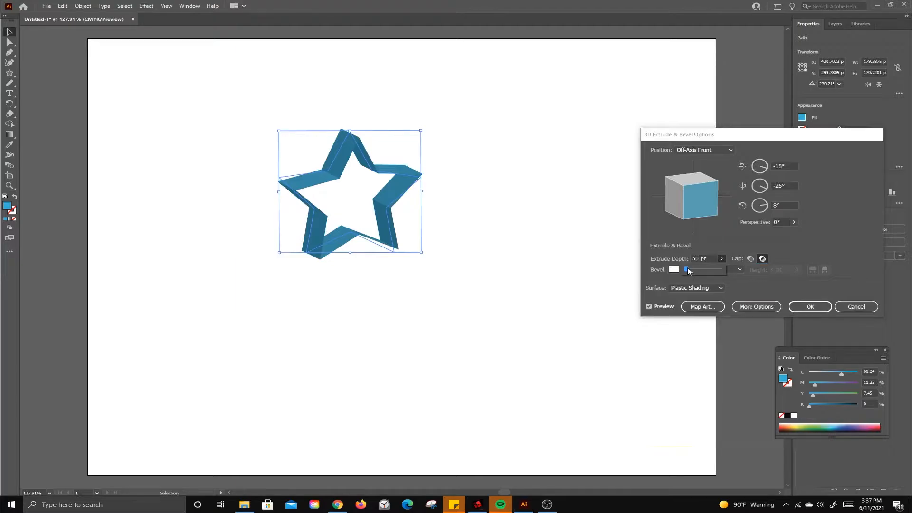
pyautogui.moveTo(689, 270); pyautogui.dragTo(690, 271)
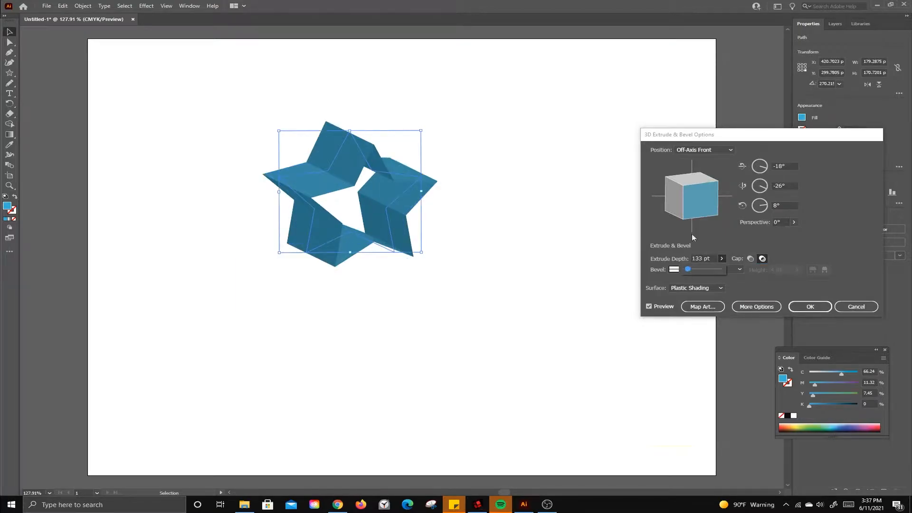
pyautogui.moveTo(694, 187); pyautogui.dragTo(688, 185)
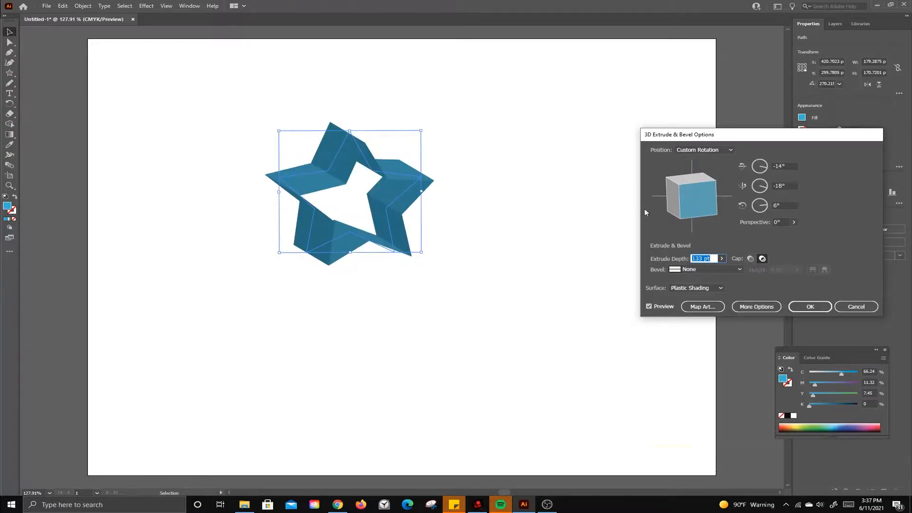
# Step: Turn the extrusion cap on for a solid look, set the extrude depth to 50 pt and apply the effect
pyautogui.click(751, 259)
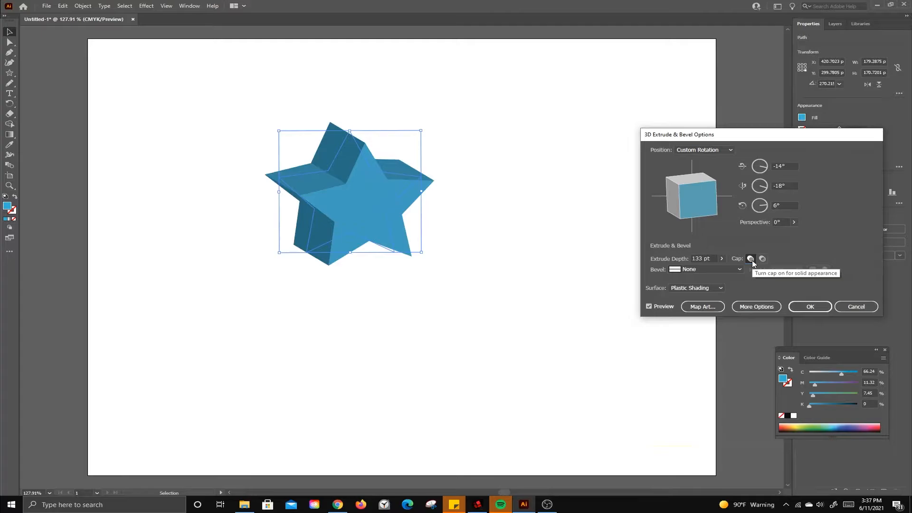
pyautogui.moveTo(711, 258); pyautogui.dragTo(685, 261)
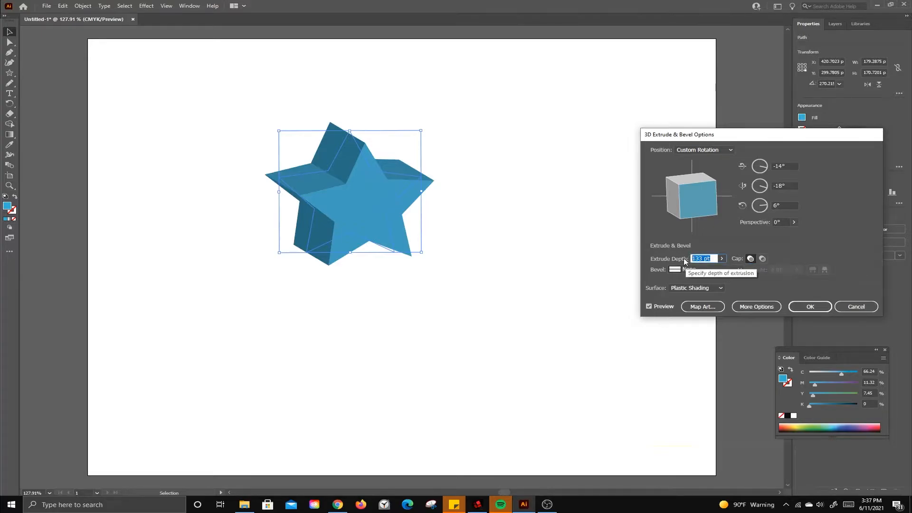
pyautogui.write('50')
pyautogui.press('Return')
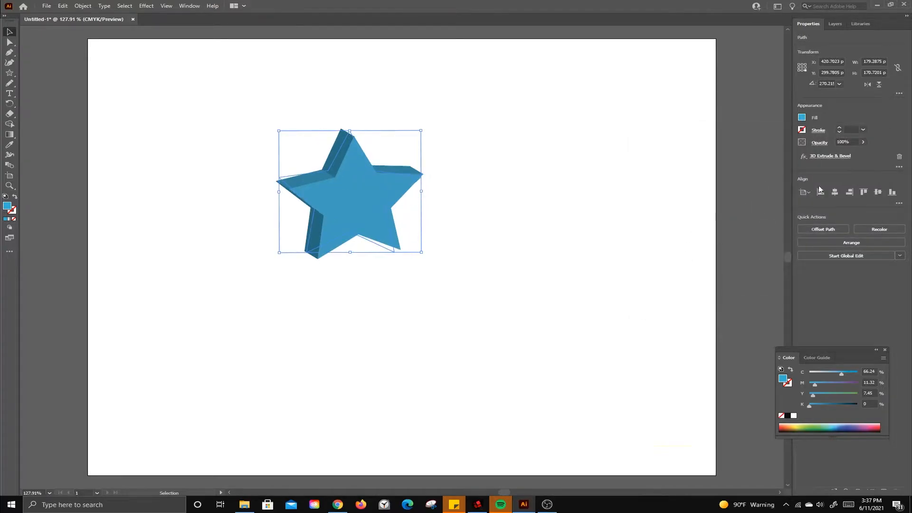
# Step: Try the bevel shapes from Classic through Tall-Round on the extruded star, reset the bevel to None and cancel the edit
pyautogui.click(826, 157)
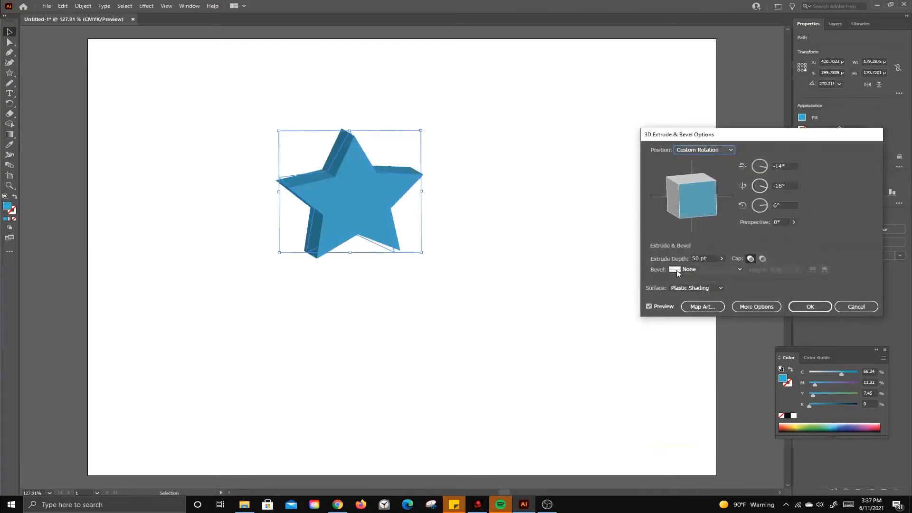
pyautogui.click(740, 269)
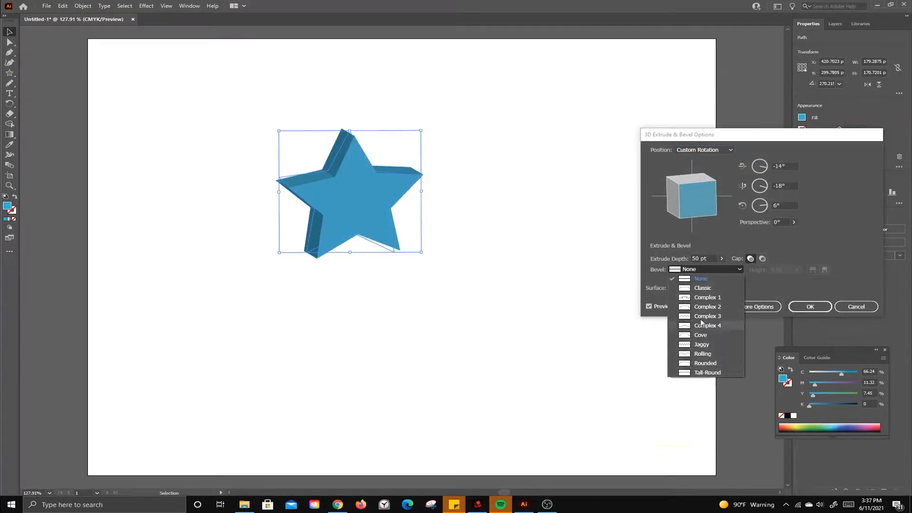
pyautogui.click(702, 288)
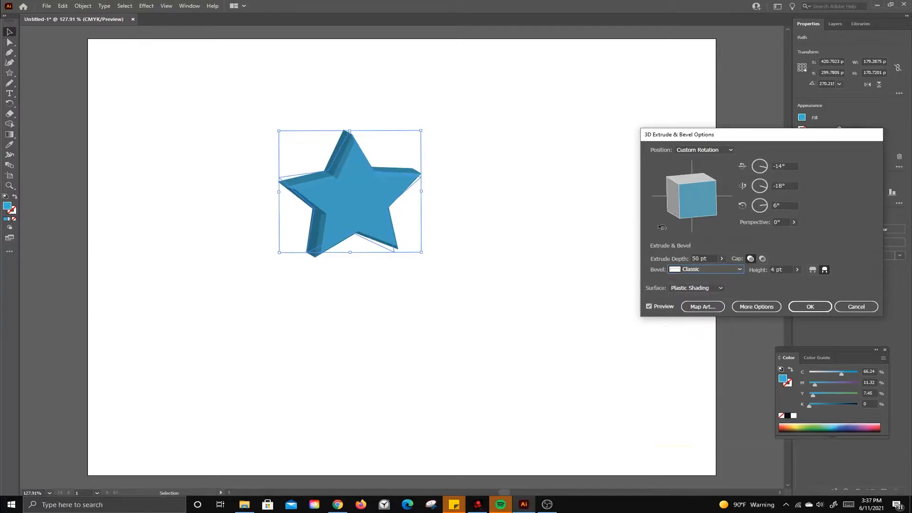
pyautogui.click(740, 270)
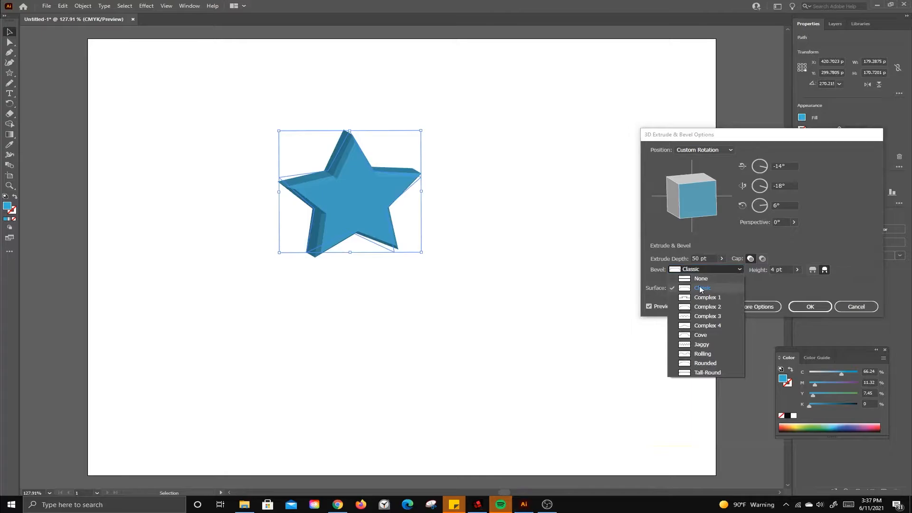
pyautogui.click(702, 298)
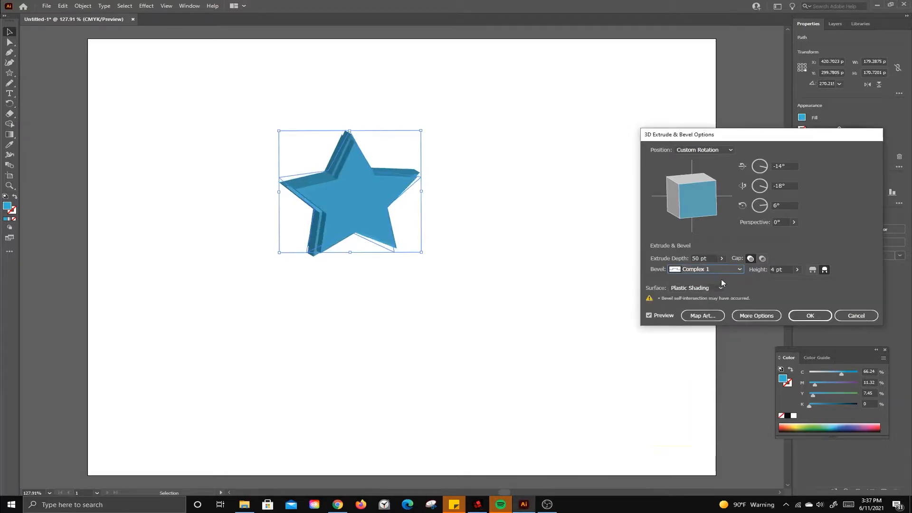
pyautogui.click(736, 270)
pyautogui.click(710, 309)
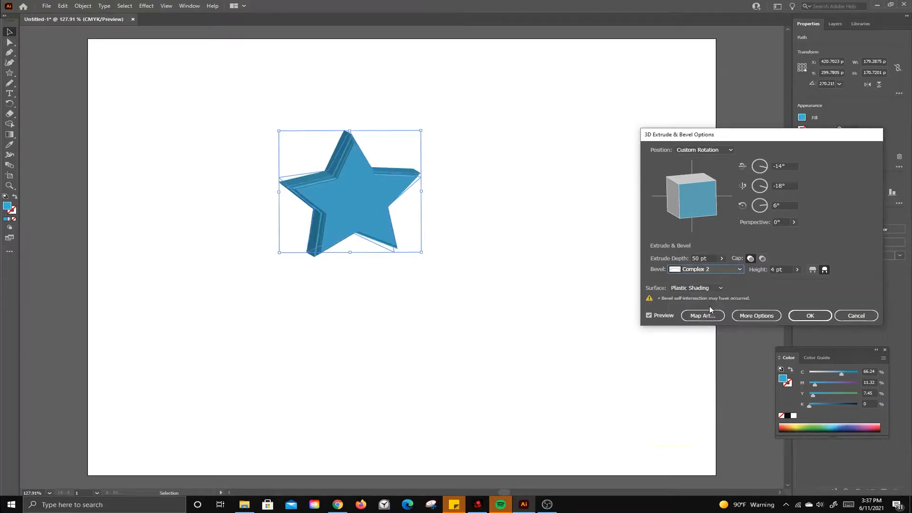
pyautogui.press('Down')
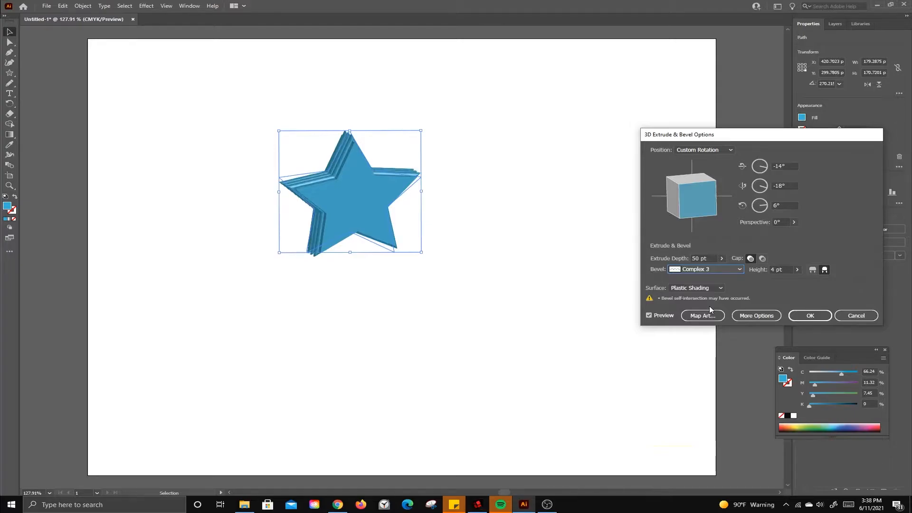
pyautogui.press('Down')
pyautogui.press('Down')
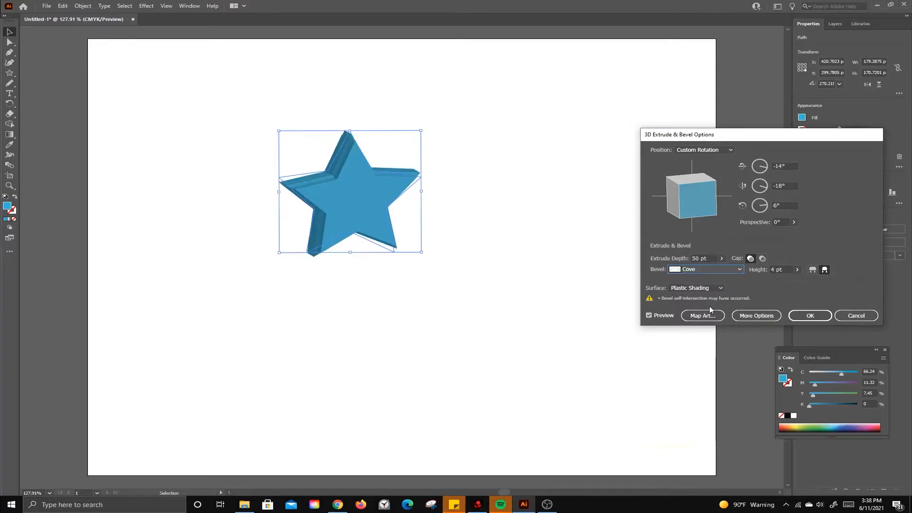
pyautogui.press('Down')
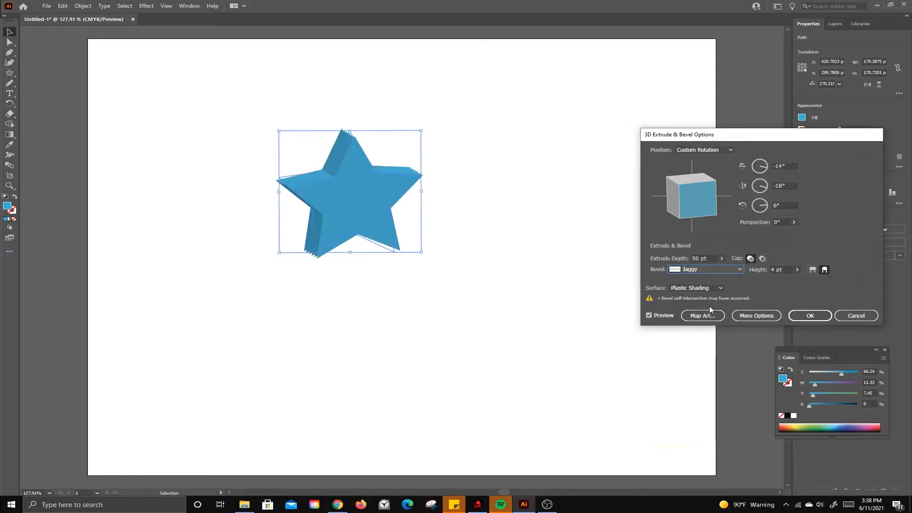
pyautogui.press('Down')
pyautogui.press('Down')
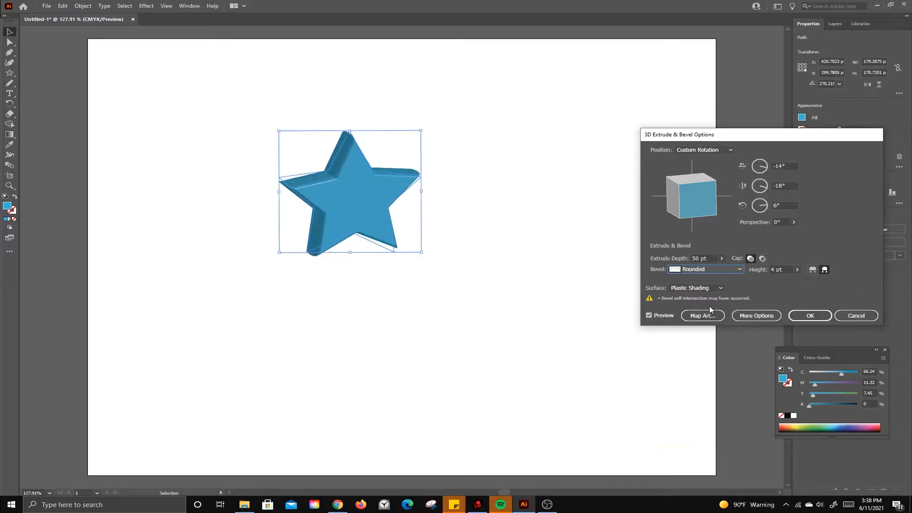
pyautogui.press('Down')
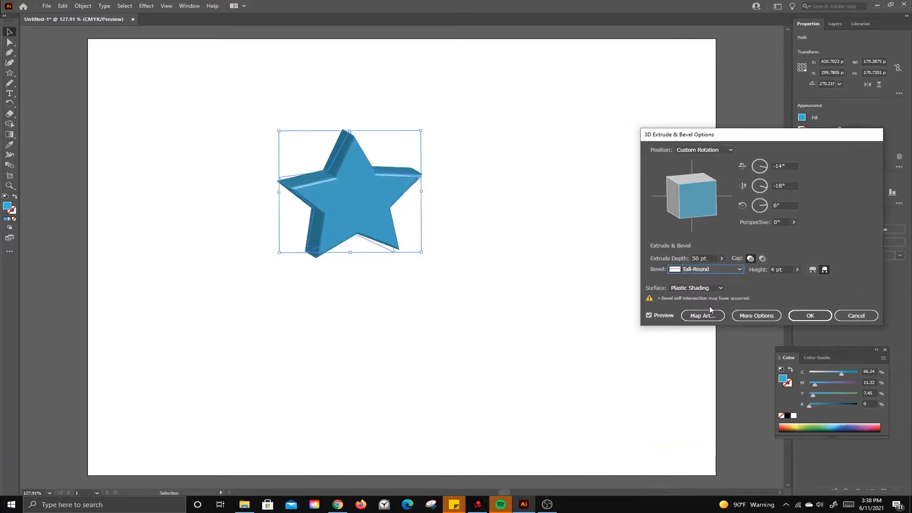
pyautogui.click(731, 269)
pyautogui.click(711, 278)
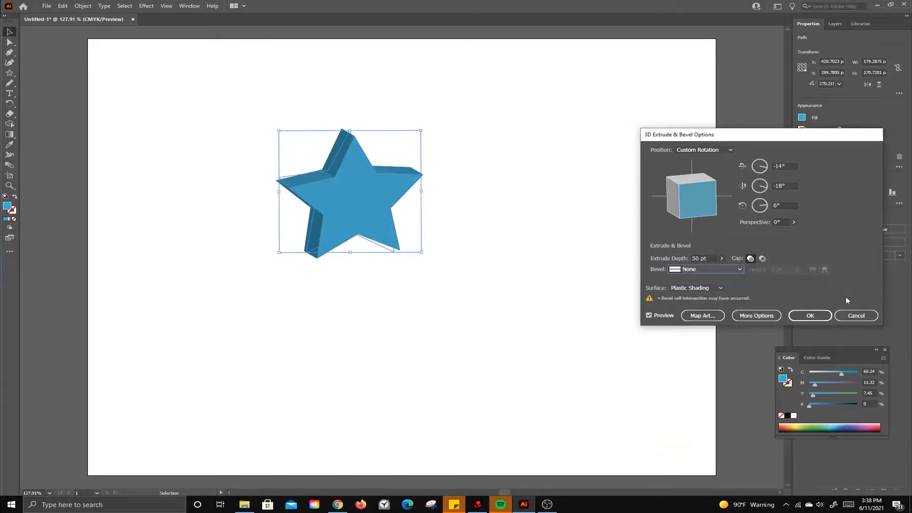
pyautogui.click(857, 316)
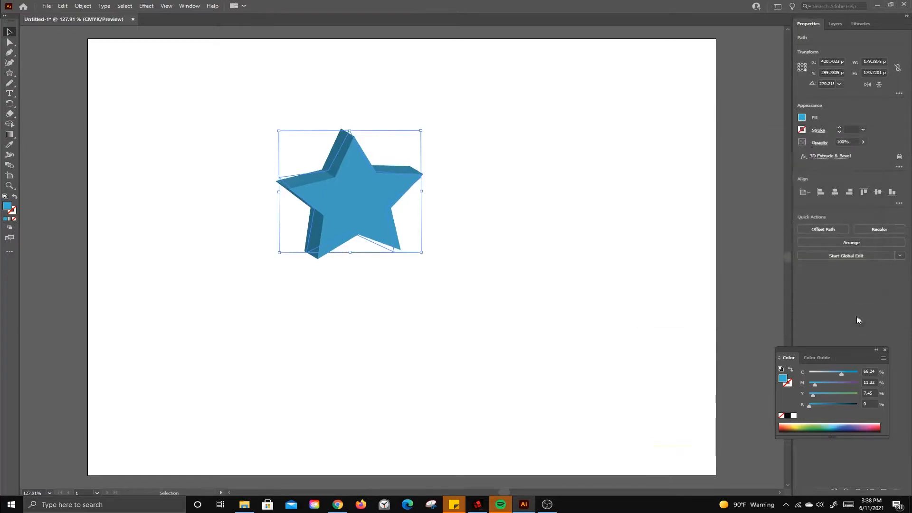
# Step: Delete the star and pencil an open L-shaped bowl profile about 102 by 84 pt with no fill and a blue stroke
pyautogui.press('Delete')
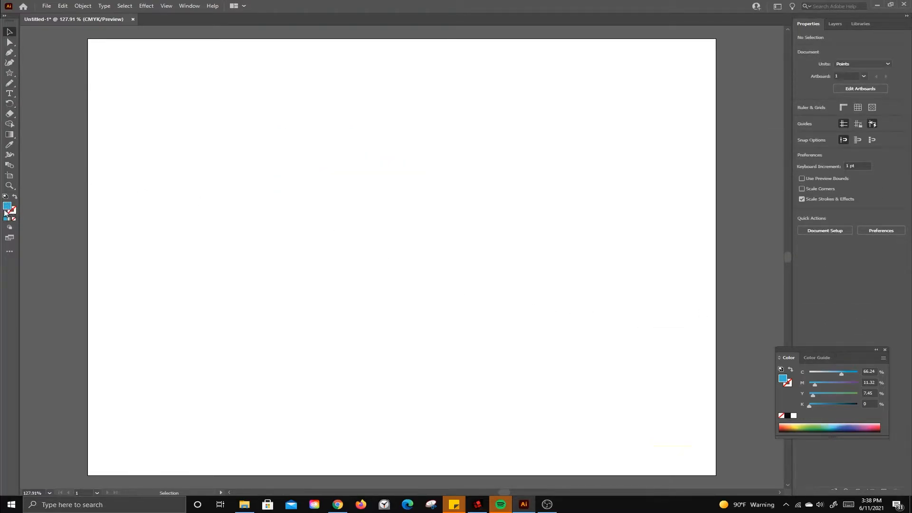
pyautogui.click(14, 196)
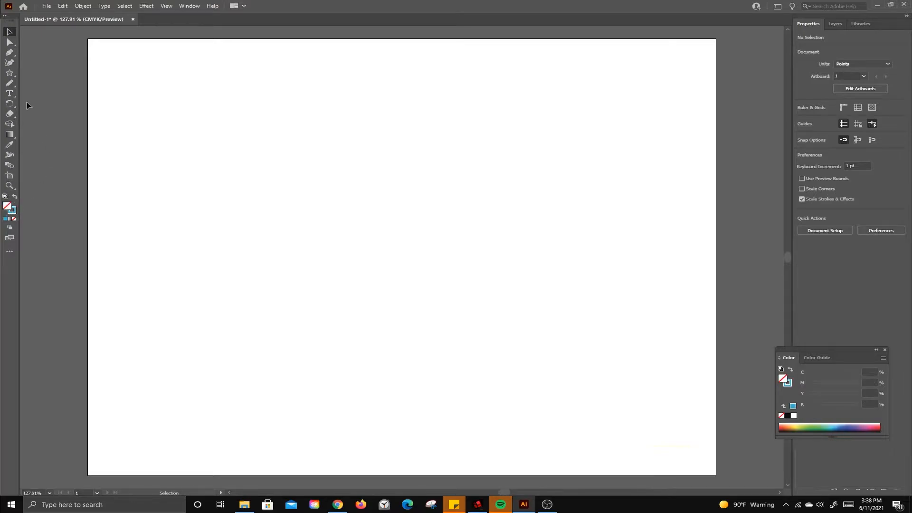
pyautogui.click(10, 84)
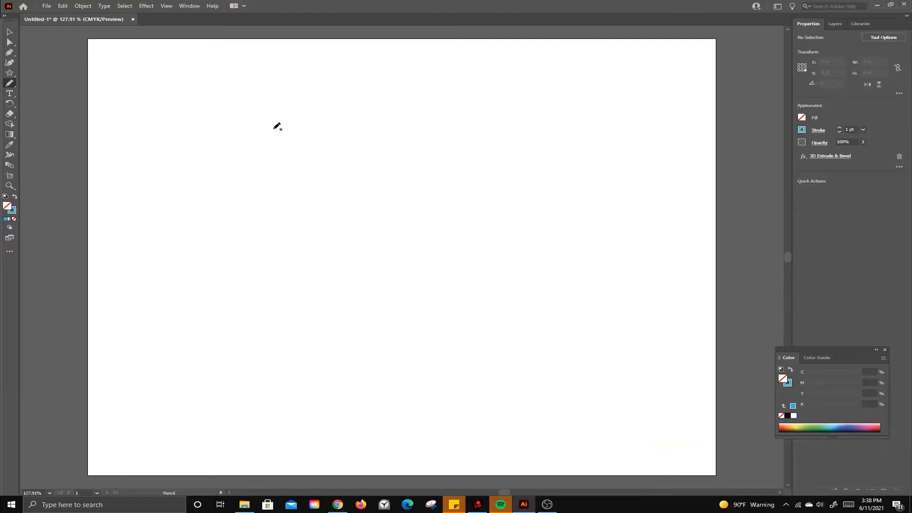
pyautogui.moveTo(265, 130)
pyautogui.mouseDown()
pyautogui.moveTo(272, 184)
pyautogui.moveTo(343, 189)
pyautogui.mouseUp()
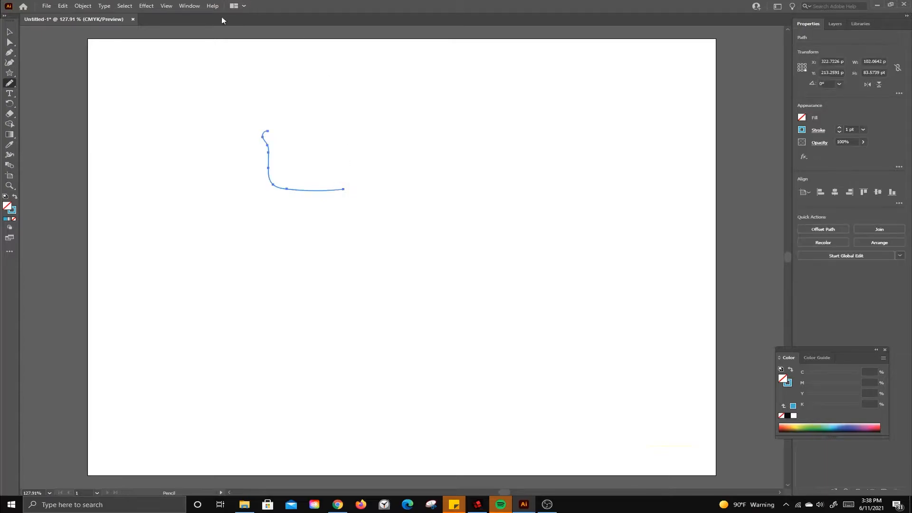
# Step: Set up a 3D Revolve of the bowl profile from the Right Edge with rotation of -43°, -18° and 10°
pyautogui.click(153, 9)
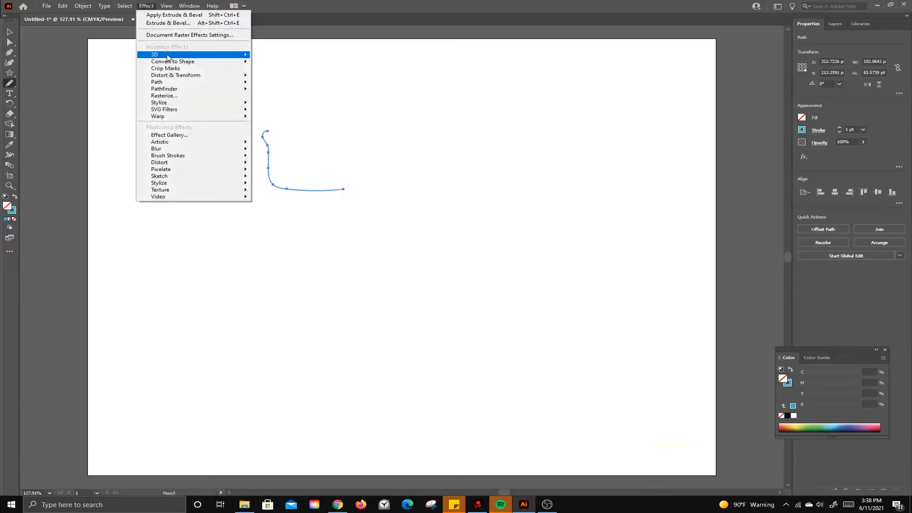
pyautogui.moveTo(170, 57)
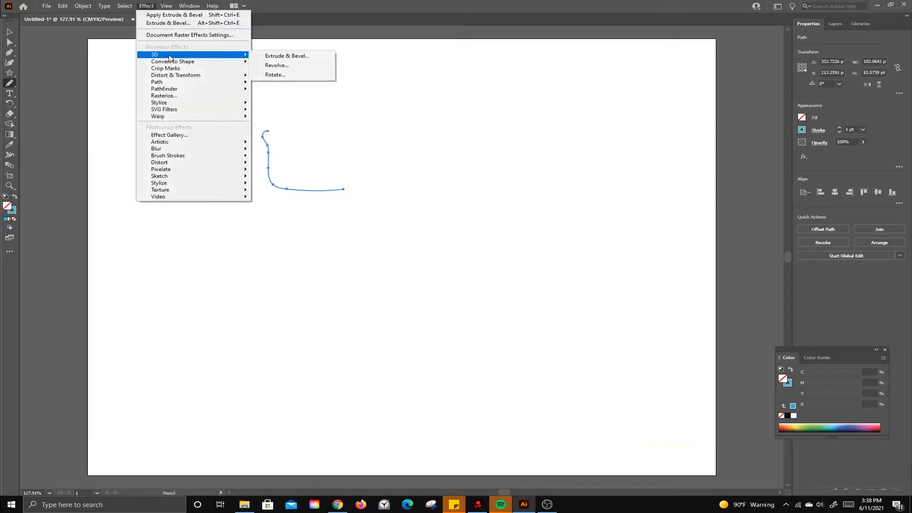
pyautogui.click(287, 67)
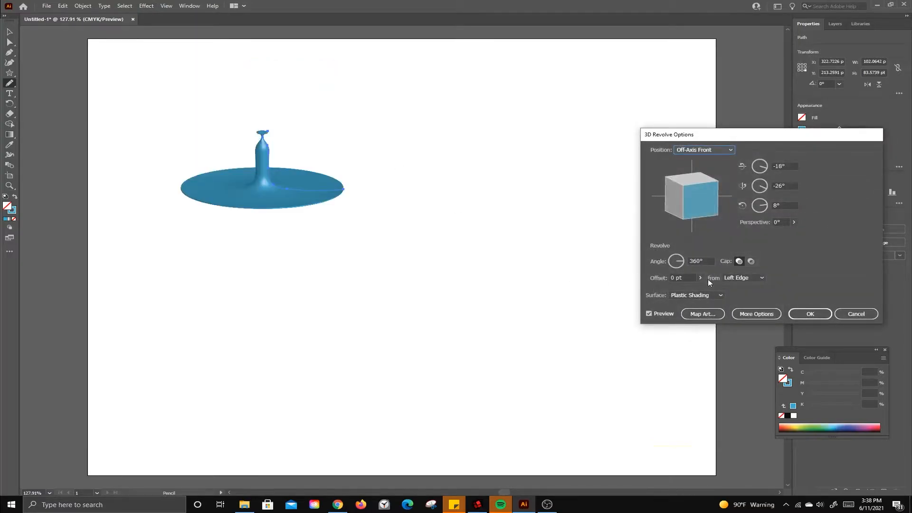
pyautogui.click(743, 278)
pyautogui.click(744, 296)
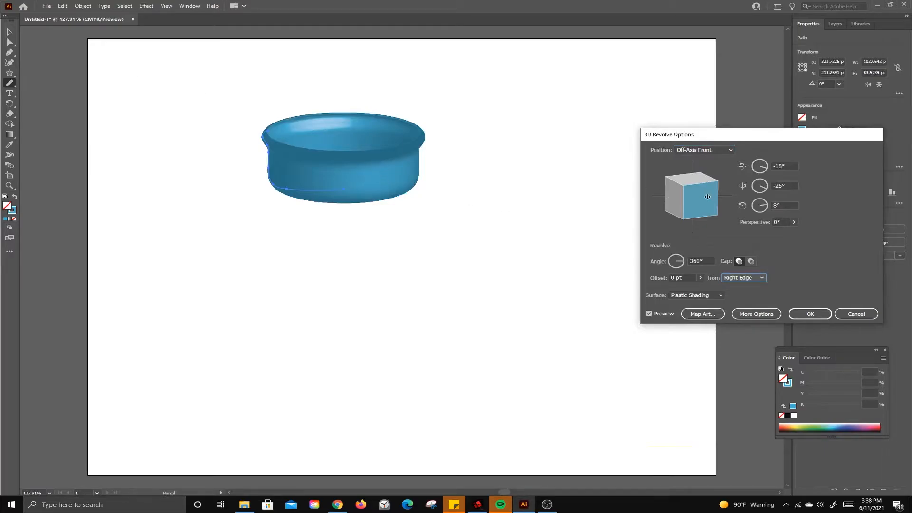
pyautogui.moveTo(707, 196); pyautogui.dragTo(703, 205)
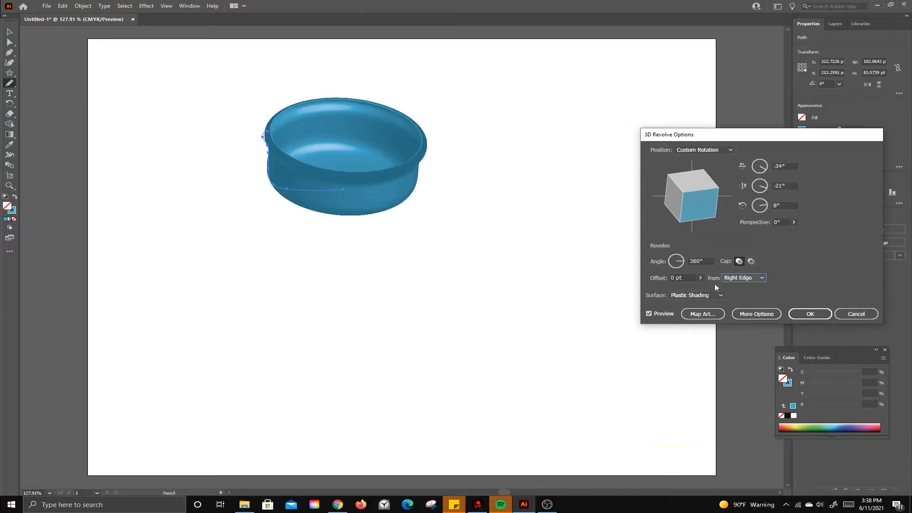
pyautogui.moveTo(699, 207); pyautogui.dragTo(693, 212)
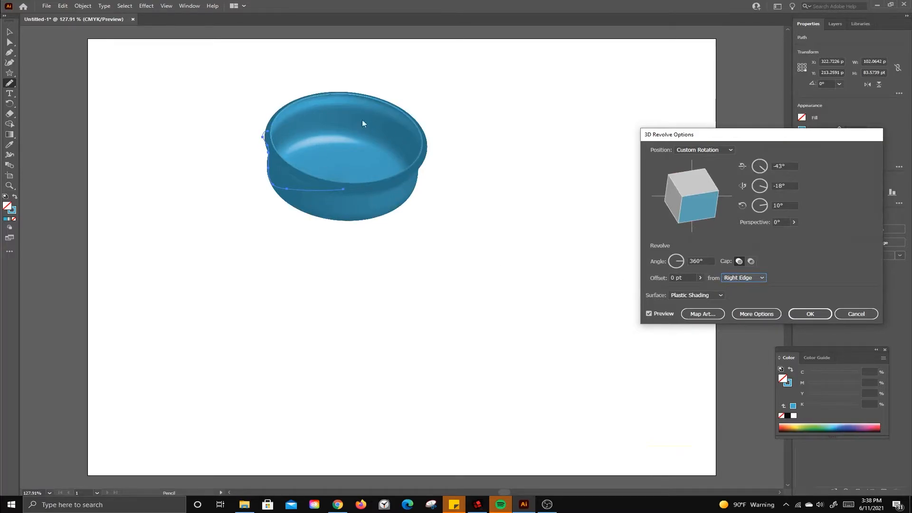
# Step: Try revolve offsets of 28 pt and 70 pt on the bowl and cancel the revolve
pyautogui.click(701, 278)
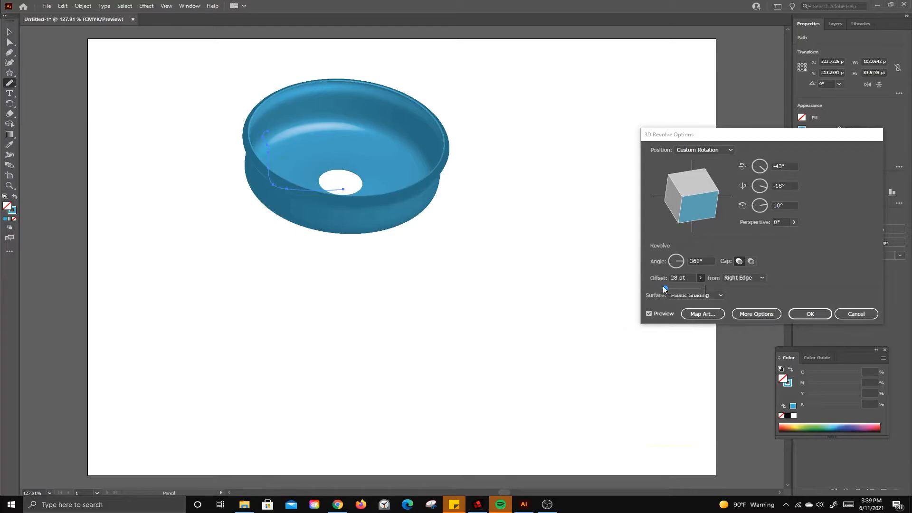
pyautogui.moveTo(666, 289); pyautogui.dragTo(666, 289)
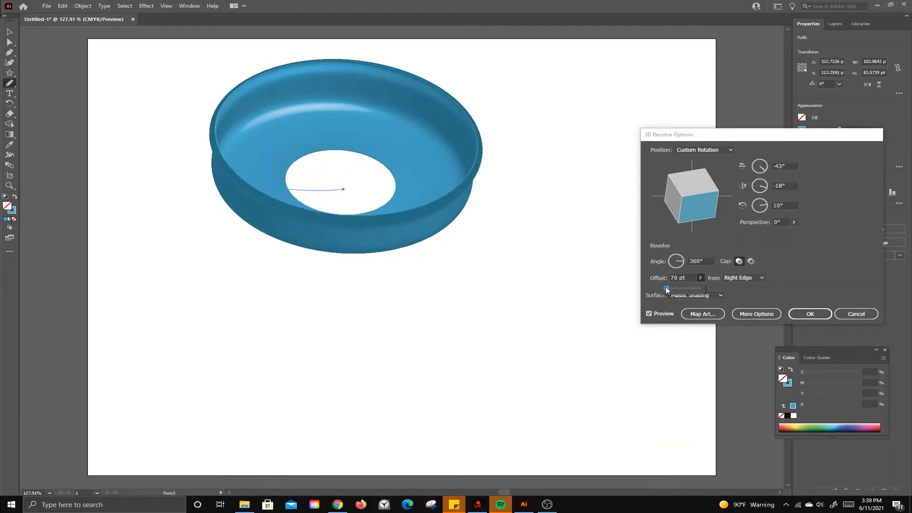
pyautogui.moveTo(667, 290); pyautogui.dragTo(661, 290)
pyautogui.click(857, 314)
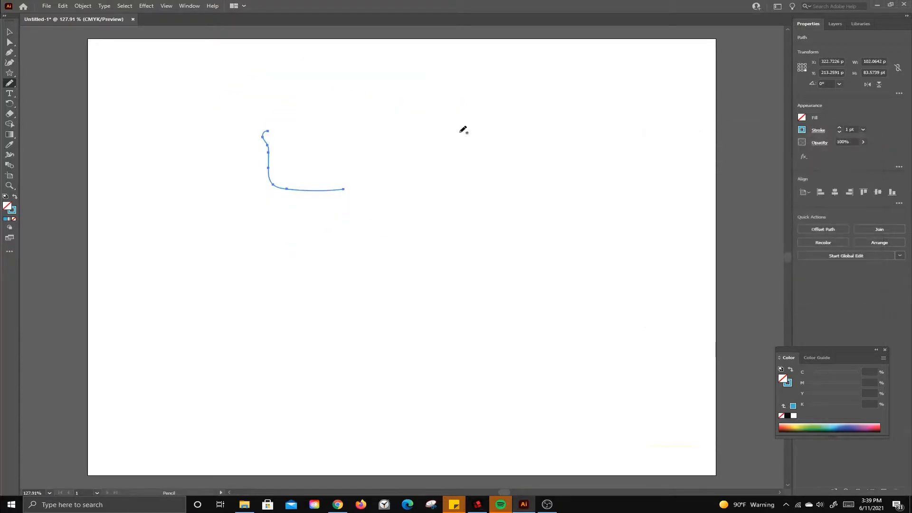
# Step: Delete the pencilled bowl profile from the artboard
pyautogui.click(9, 32)
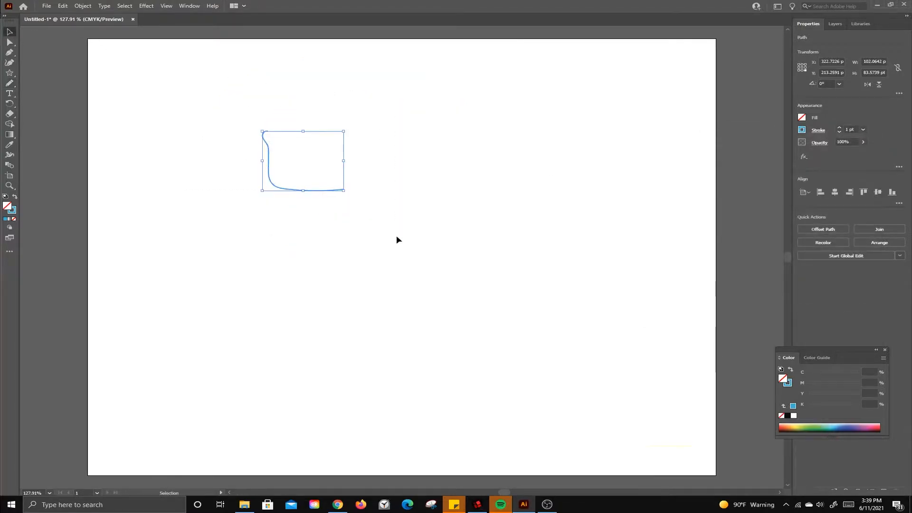
pyautogui.press('Delete')
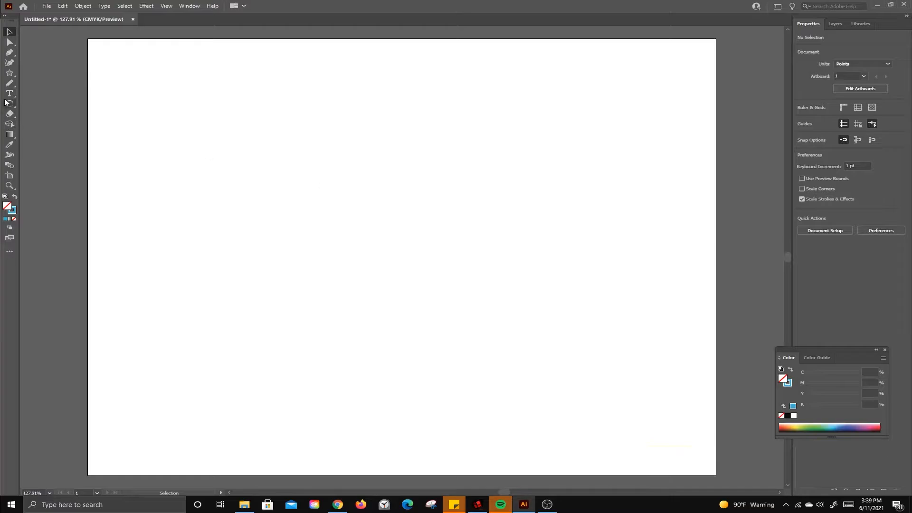
pyautogui.click(146, 7)
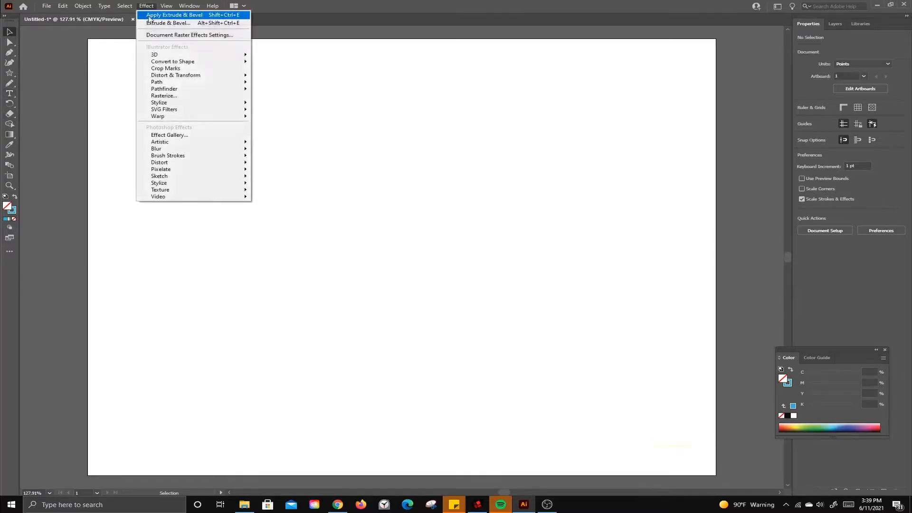
pyautogui.click(326, 146)
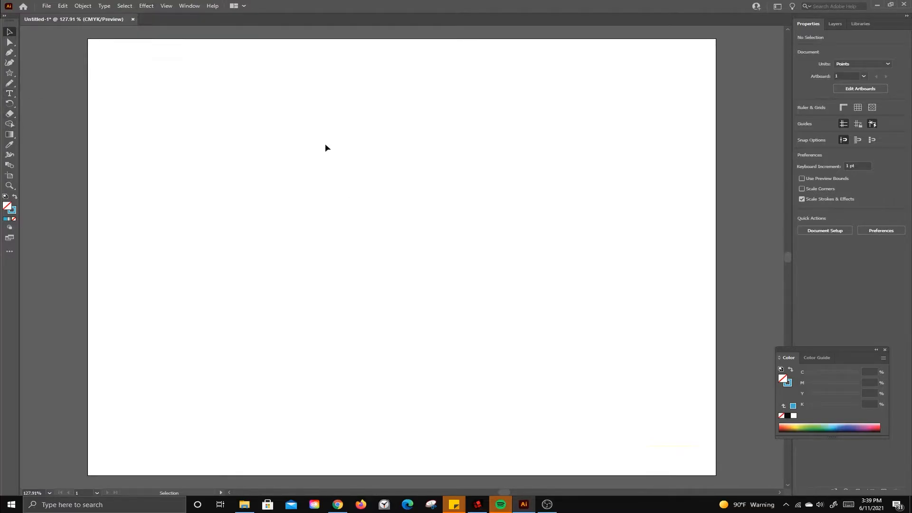
# Step: Add a point text object with the placeholder text Lorem ipsum to the empty artboard
pyautogui.click(9, 93)
pyautogui.click(257, 189)
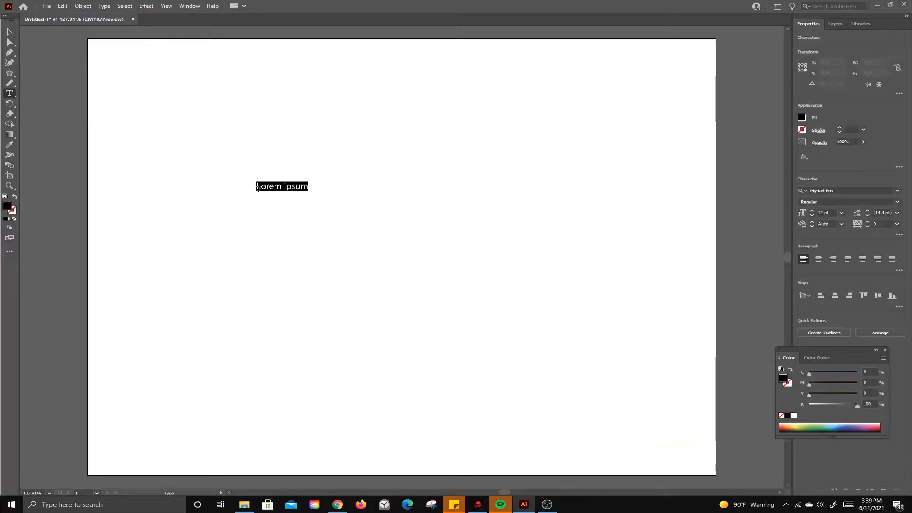
pyautogui.click(9, 31)
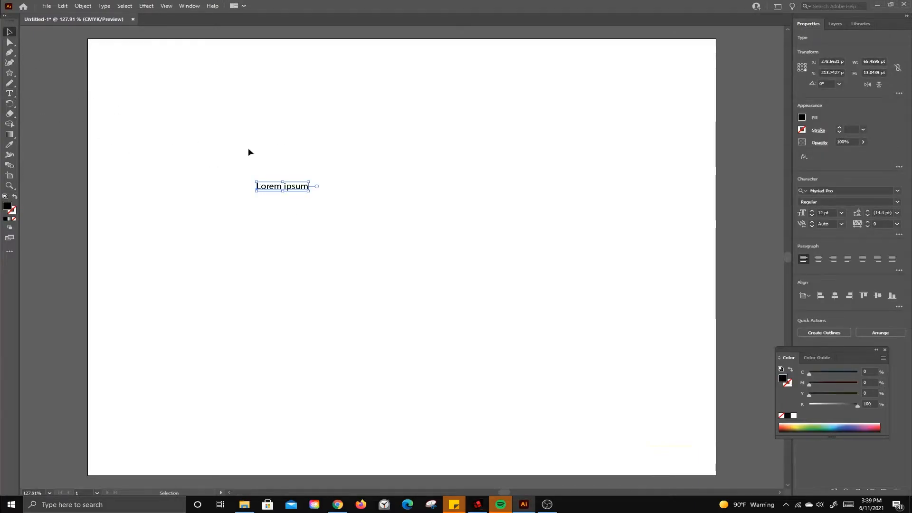
# Step: Try 3D Rotate on the Lorem ipsum text at -18°, -33° and 9°, cancel it and delete the text
pyautogui.click(146, 6)
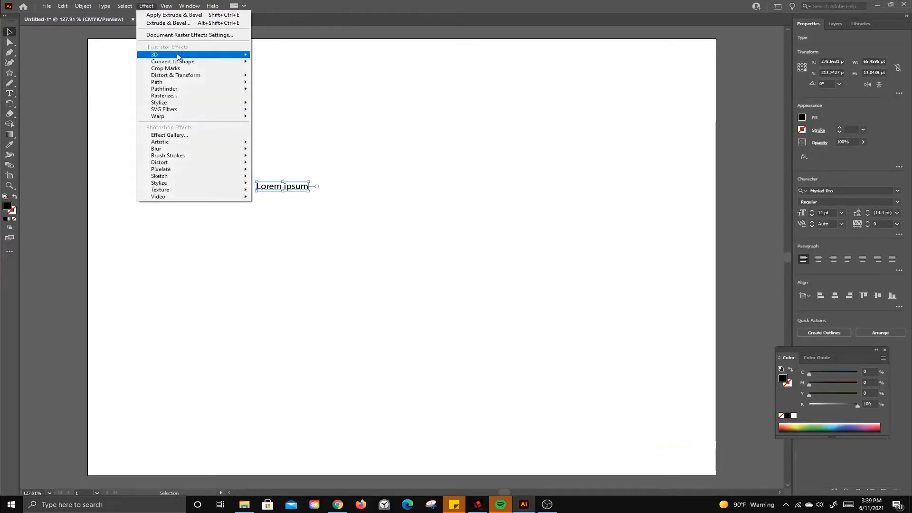
pyautogui.moveTo(193, 58)
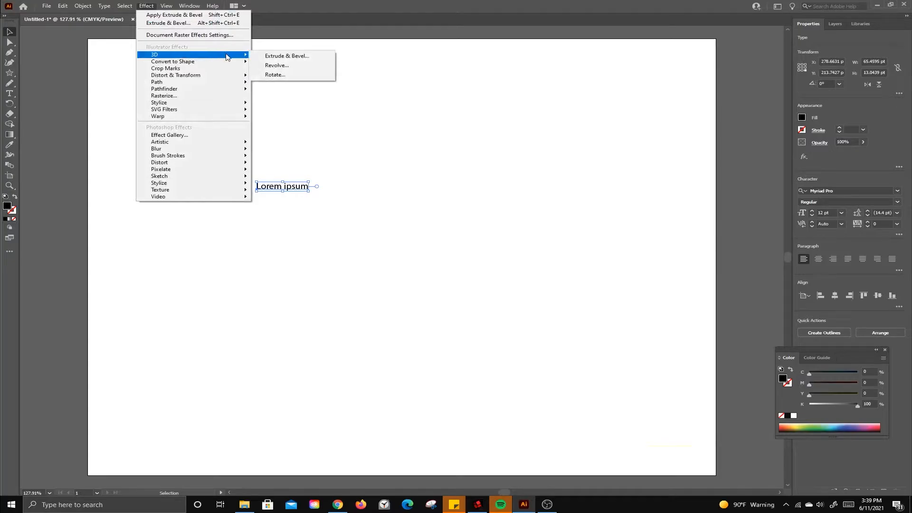
pyautogui.click(276, 74)
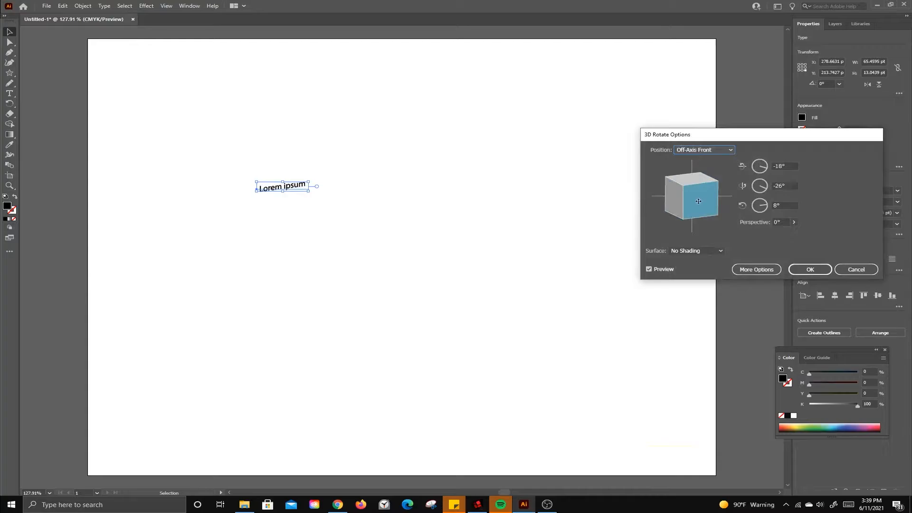
pyautogui.moveTo(698, 201); pyautogui.dragTo(702, 200)
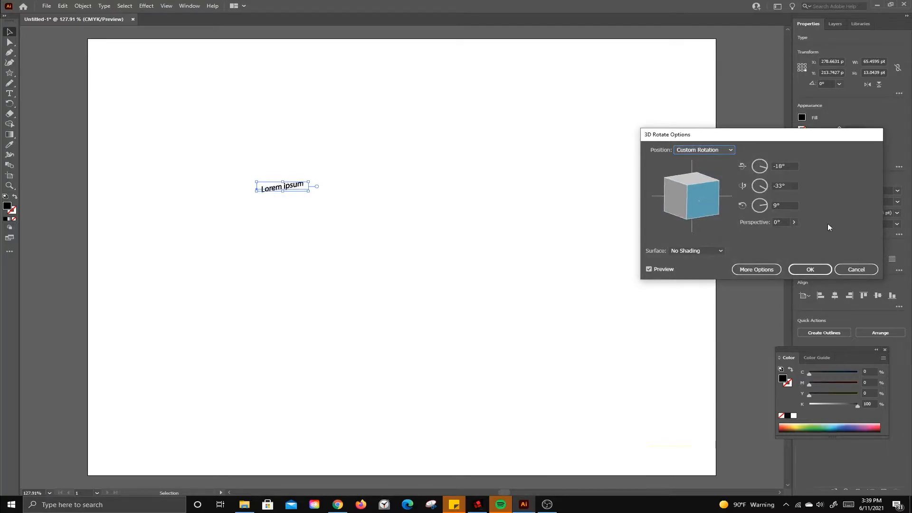
pyautogui.click(856, 269)
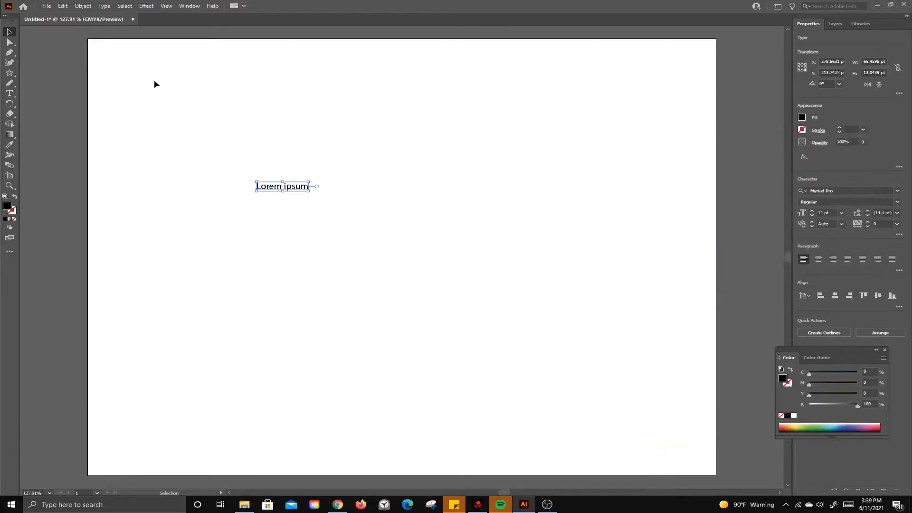
pyautogui.press('Delete')
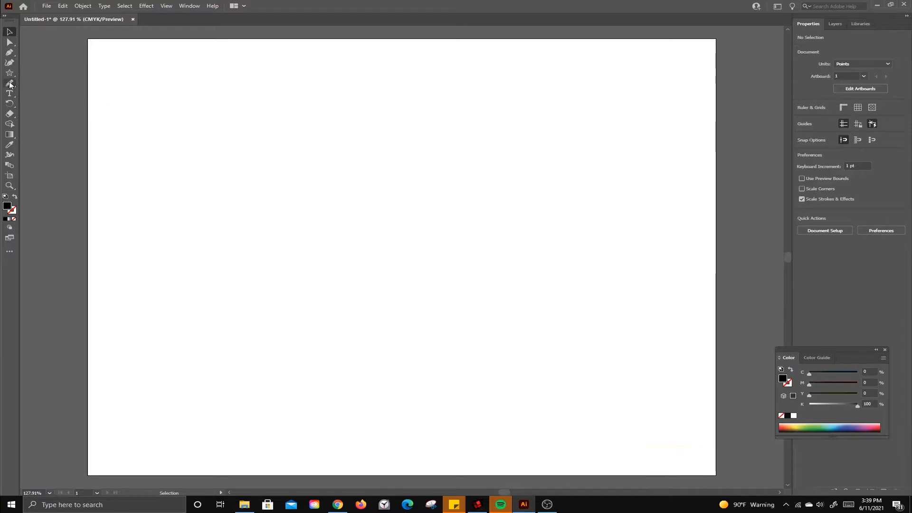
# Step: Pencil an open L-shaped bowl profile about 133 by 121 pt with no fill and a blue #0faed3 stroke
pyautogui.moveTo(10, 84)
pyautogui.mouseDown()
pyautogui.moveTo(37, 82)
pyautogui.moveTo(22, 82)
pyautogui.moveTo(47, 106)
pyautogui.mouseUp()
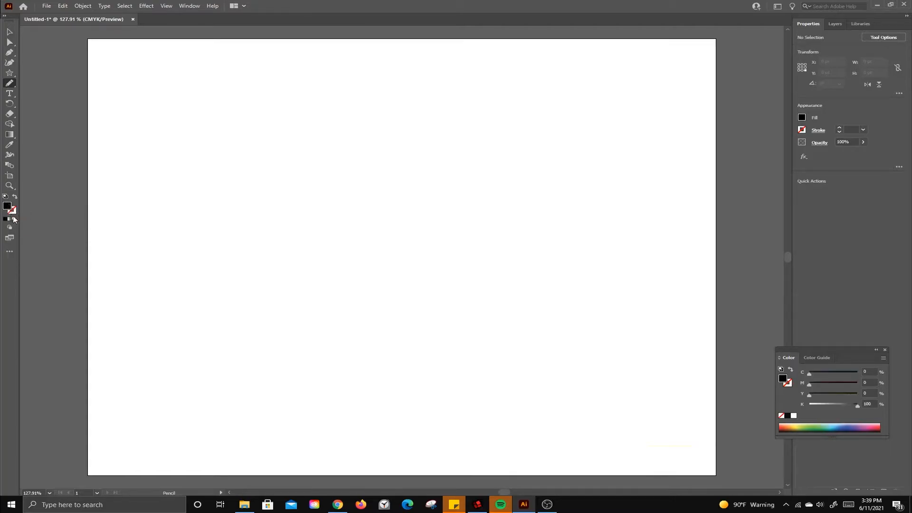
pyautogui.click(13, 219)
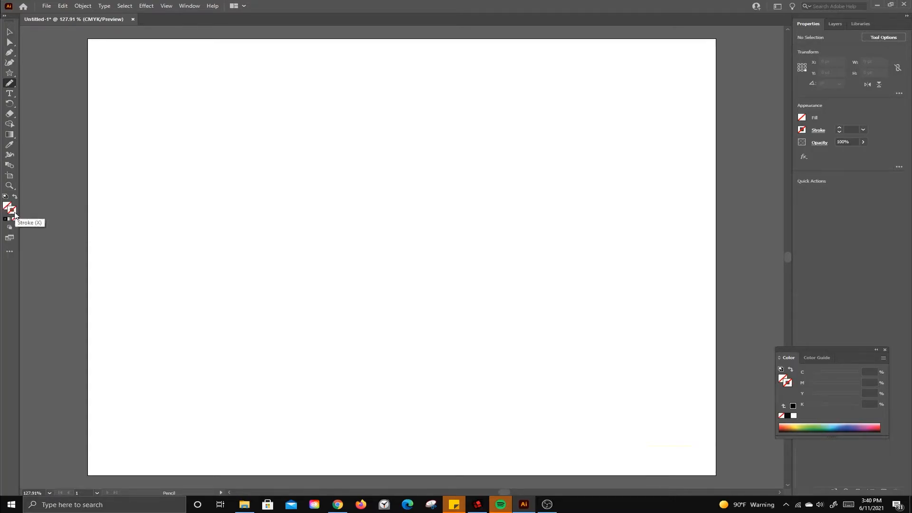
pyautogui.doubleClick(14, 215)
pyautogui.moveTo(467, 257); pyautogui.dragTo(473, 247)
pyautogui.click(442, 209)
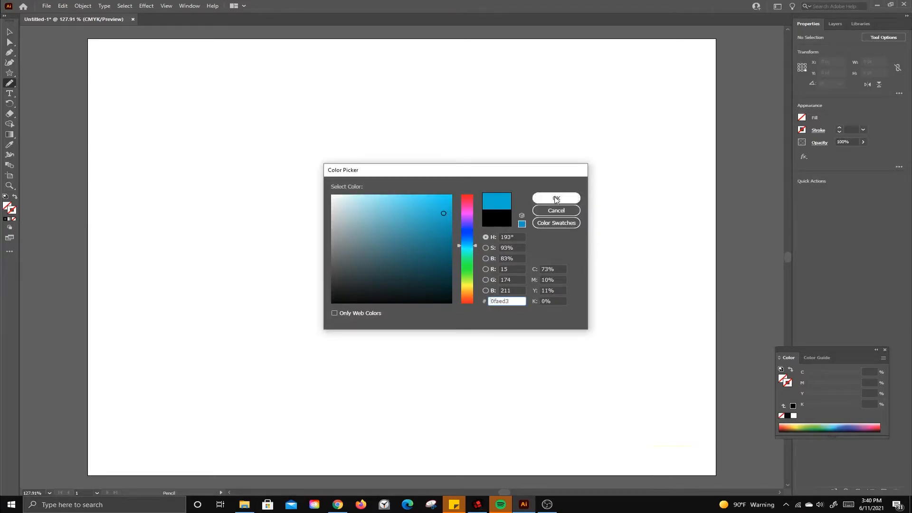
pyautogui.click(557, 198)
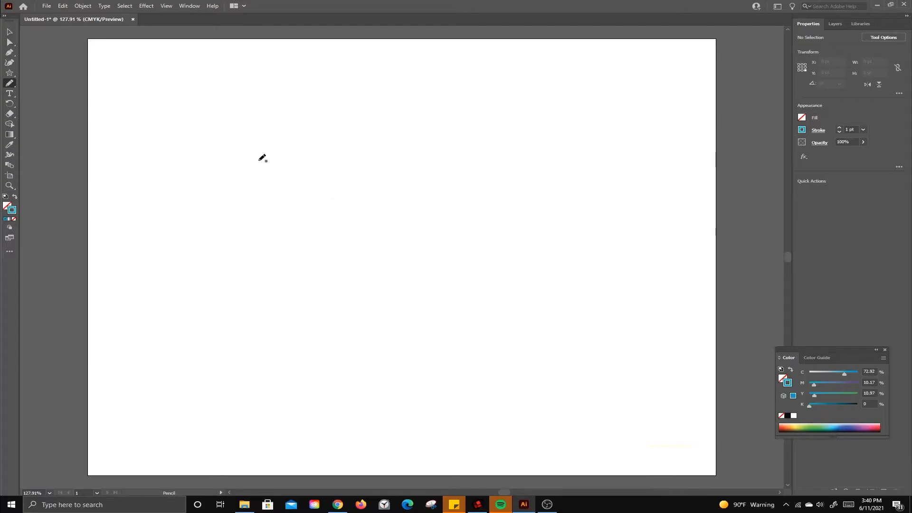
pyautogui.moveTo(258, 161); pyautogui.dragTo(266, 161)
pyautogui.moveTo(268, 169)
pyautogui.mouseDown()
pyautogui.moveTo(266, 225)
pyautogui.moveTo(277, 239)
pyautogui.moveTo(365, 246)
pyautogui.mouseUp()
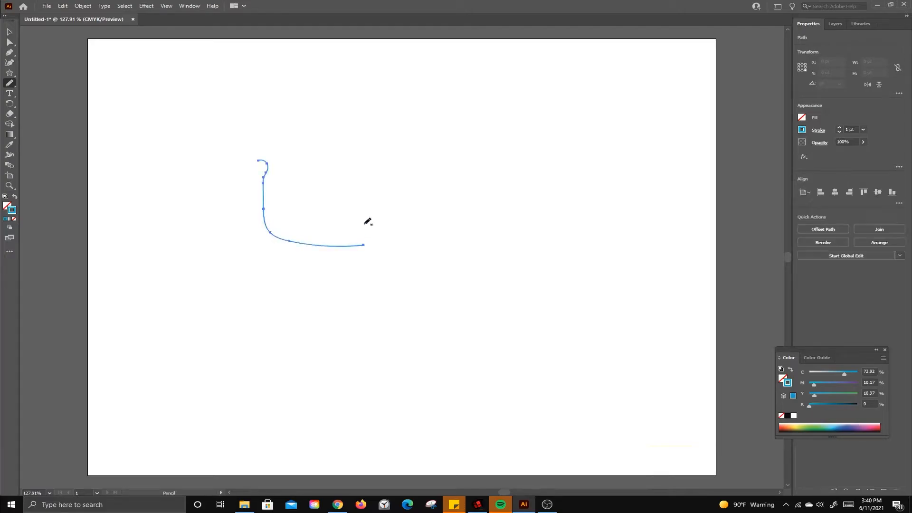
# Step: Apply a 360° 3D Revolve to the new profile from the Right Edge at Off-Axis Front and deselect the bowl
pyautogui.click(146, 5)
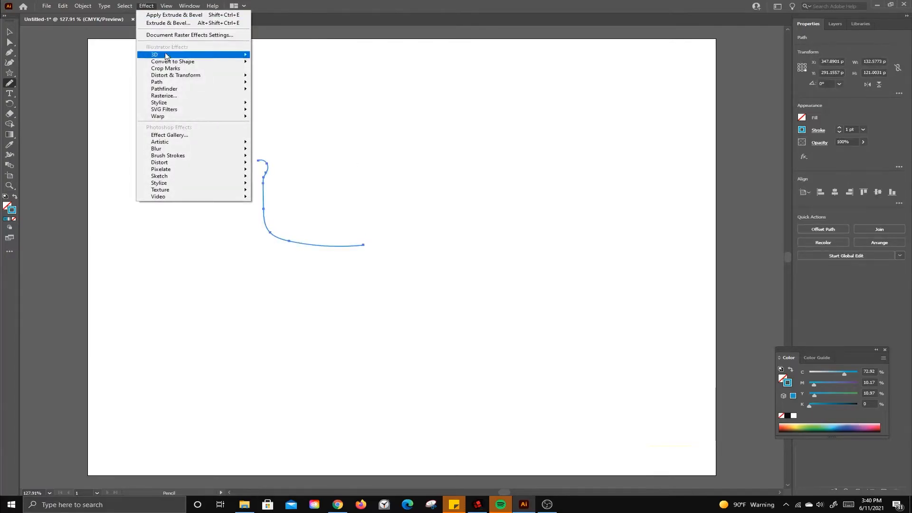
pyautogui.moveTo(172, 56)
pyautogui.click(278, 64)
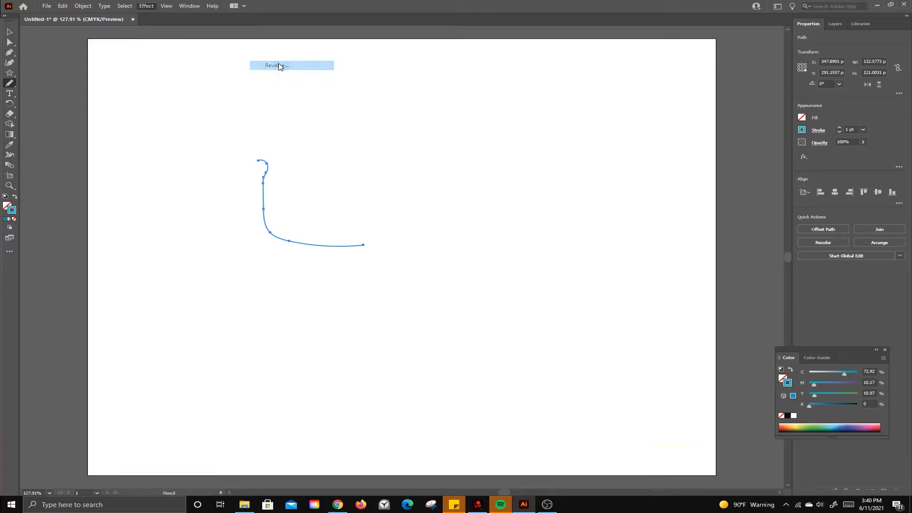
pyautogui.click(748, 278)
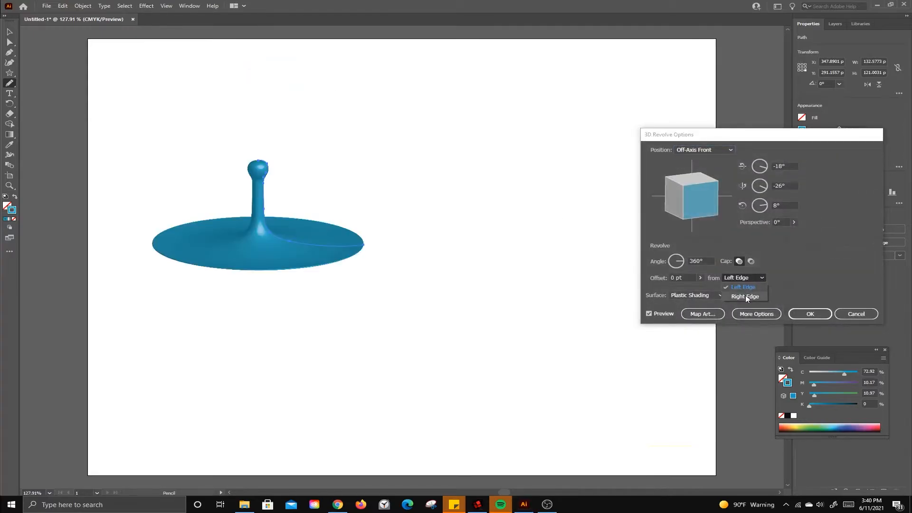
pyautogui.click(746, 296)
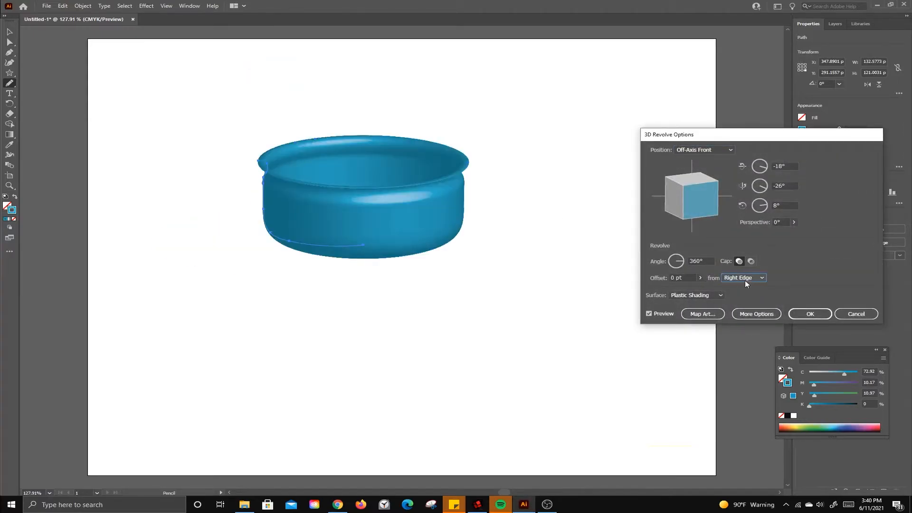
pyautogui.click(810, 314)
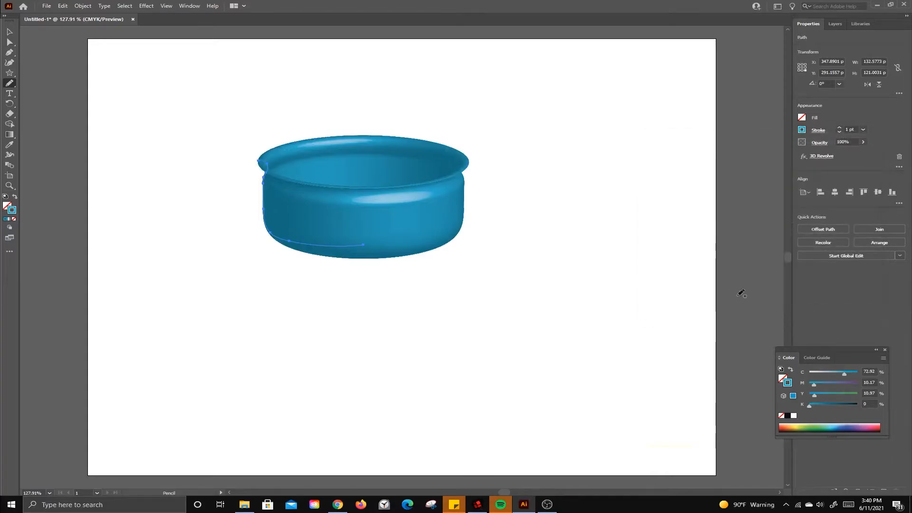
pyautogui.click(9, 36)
pyautogui.click(133, 109)
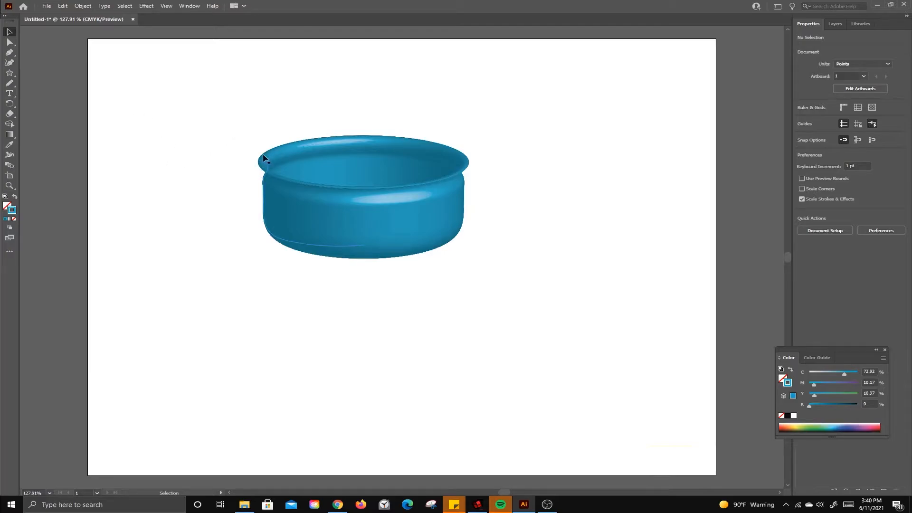
# Step: Place the linked image mountains-55067_640 on the artboard over the bowl at its original size of 640 by 360 pt
pyautogui.click(46, 7)
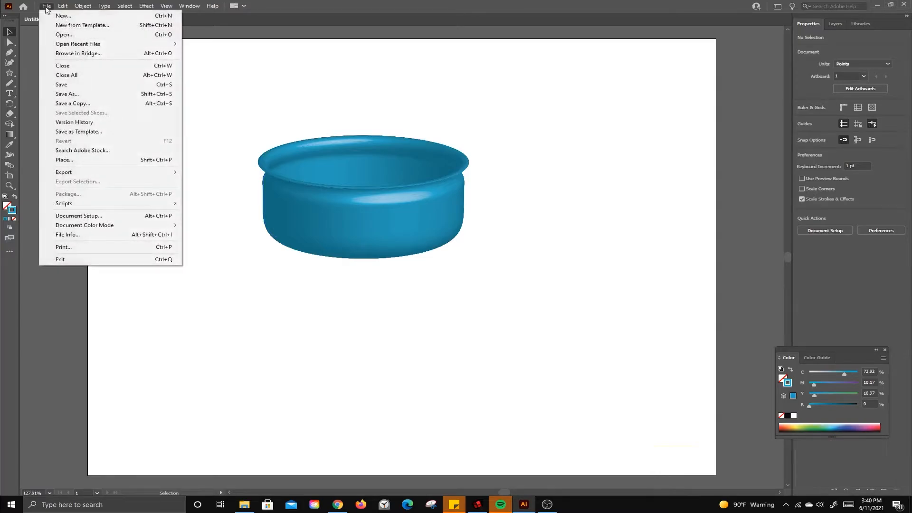
pyautogui.click(81, 161)
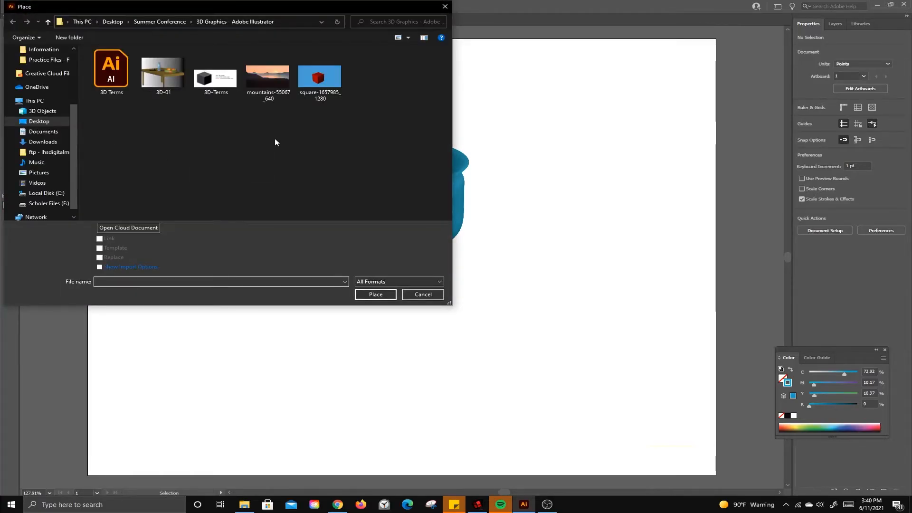
pyautogui.click(275, 84)
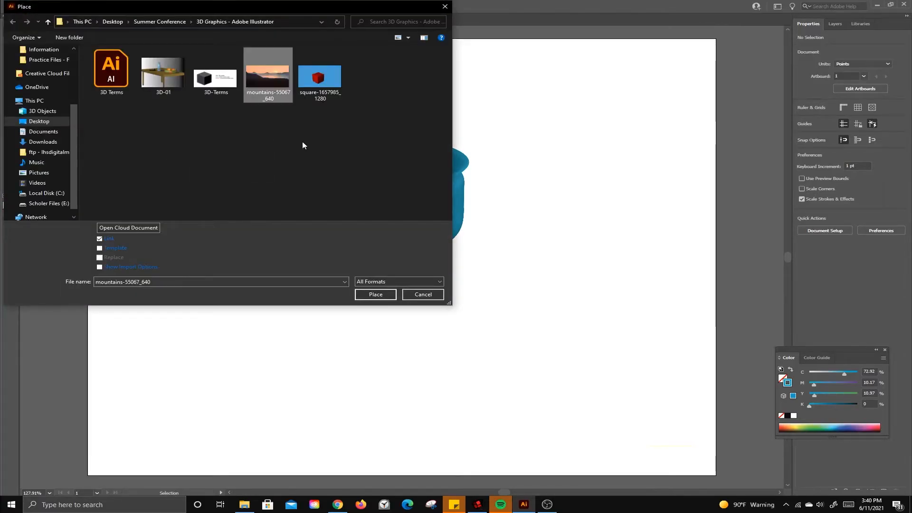
pyautogui.click(378, 296)
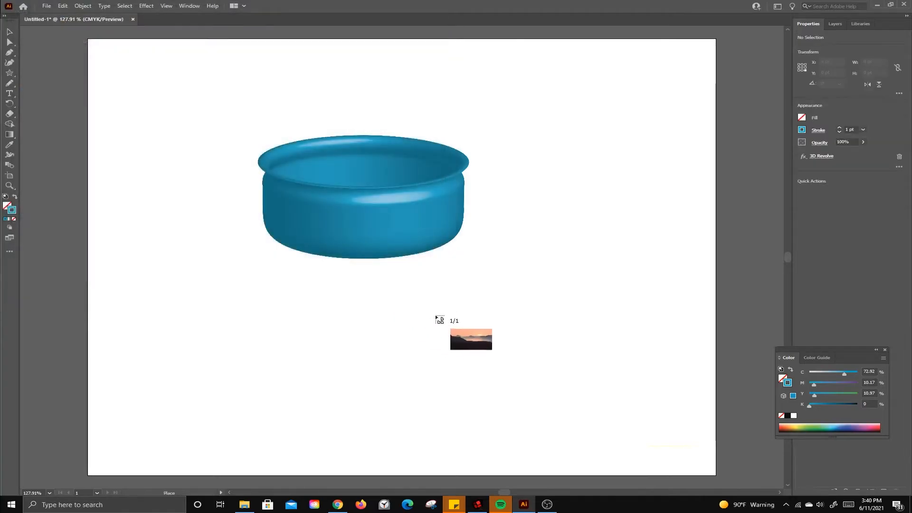
pyautogui.click(279, 266)
pyautogui.moveTo(476, 323); pyautogui.dragTo(335, 197)
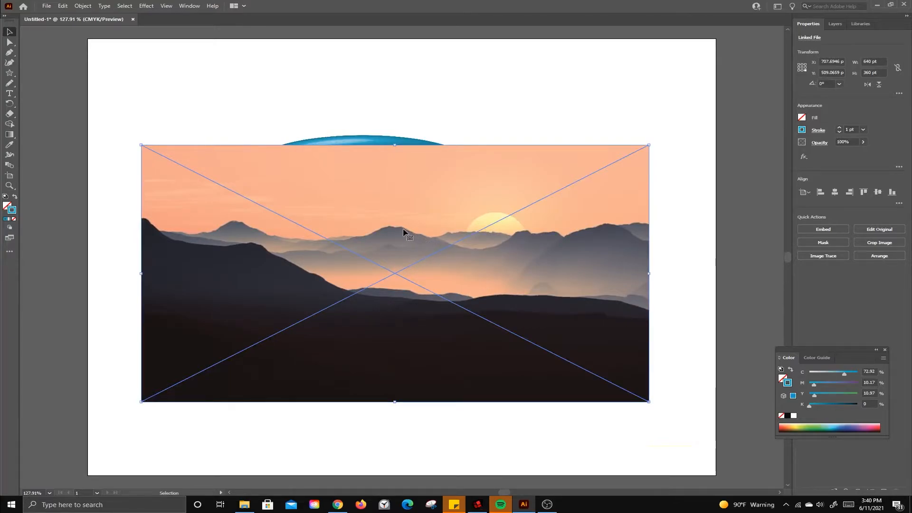
pyautogui.press('Return')
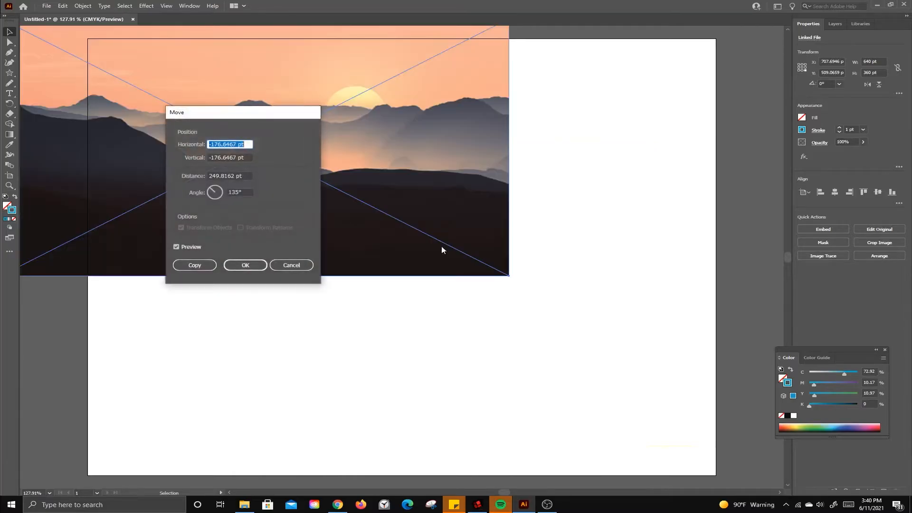
pyautogui.click(286, 268)
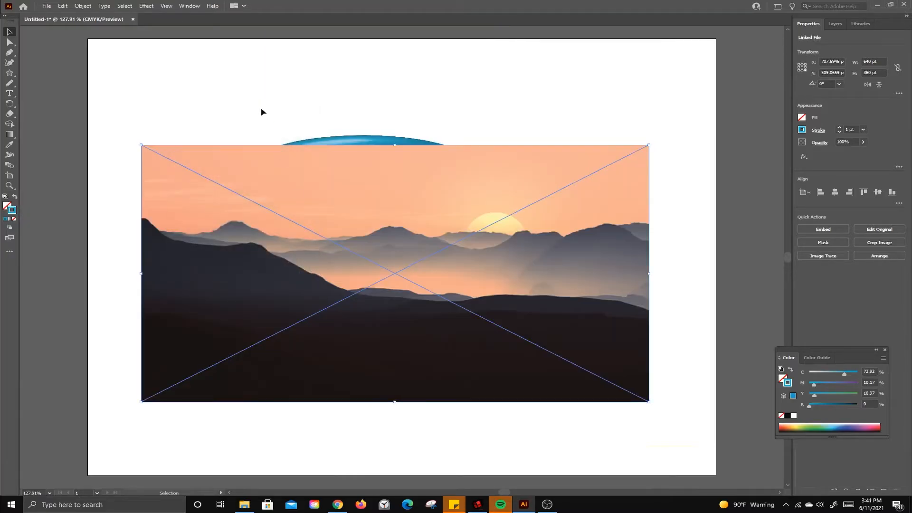
# Step: Examine the mountain edges of the placed image up close, restore the zoom to 100% and reselect the image
pyautogui.click(9, 185)
pyautogui.click(230, 221)
pyautogui.moveTo(253, 242); pyautogui.dragTo(405, 298)
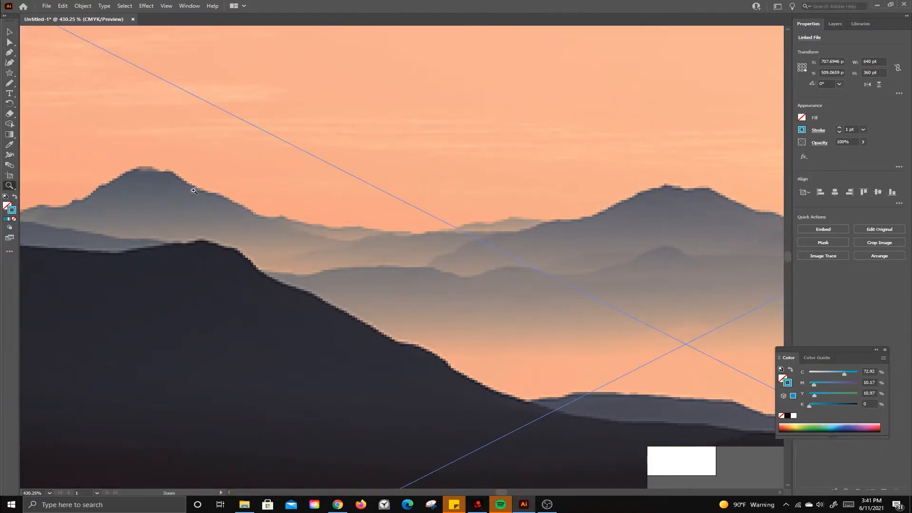
pyautogui.doubleClick(9, 187)
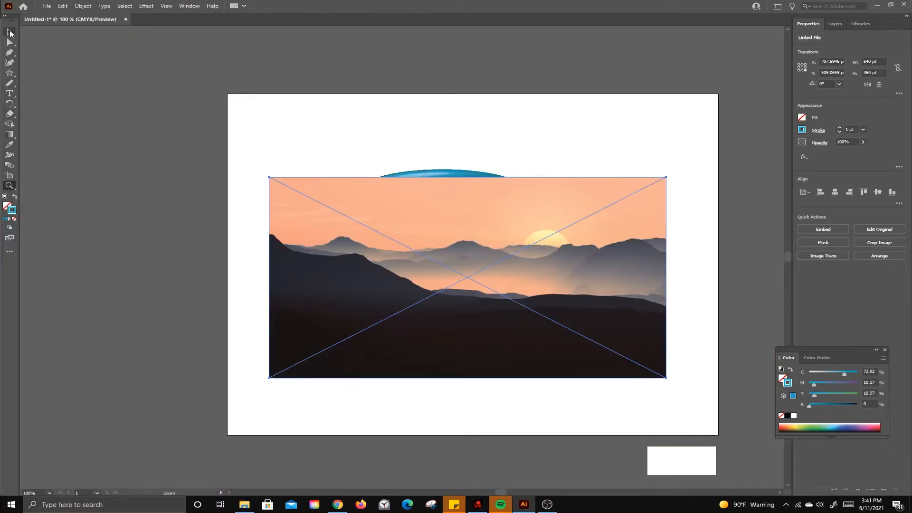
pyautogui.click(10, 33)
pyautogui.click(351, 118)
pyautogui.click(411, 224)
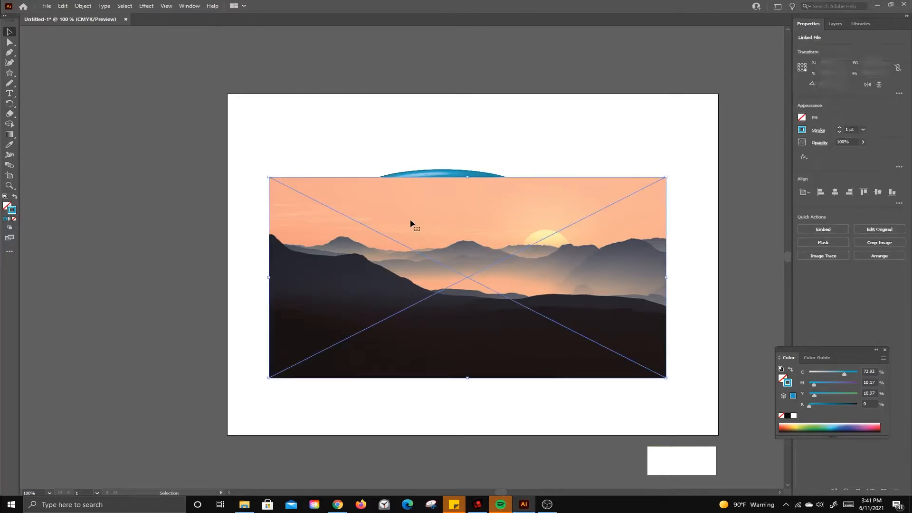
pyautogui.click(147, 7)
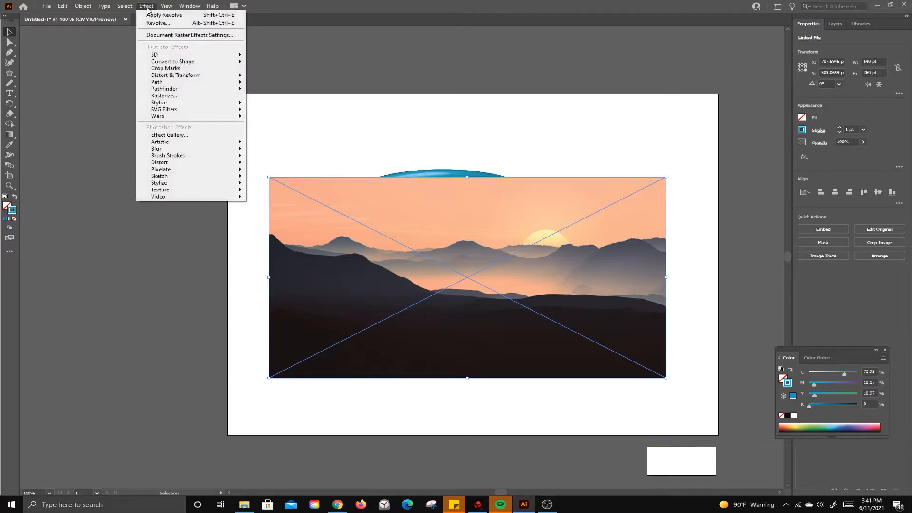
pyautogui.moveTo(192, 8)
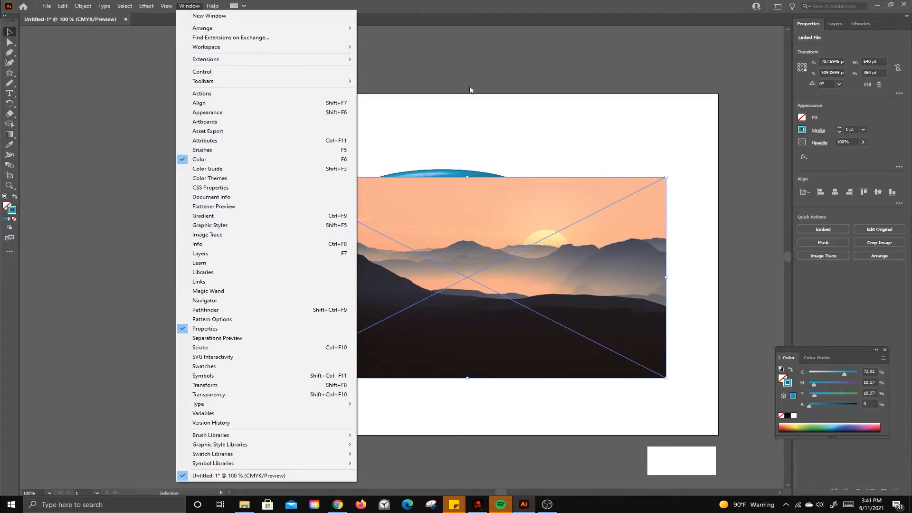
pyautogui.click(498, 64)
# Step: Trace the mountains image with the High Fidelity Photo preset of Image Trace and open the detailed tracing settings beside it
pyautogui.click(580, 303)
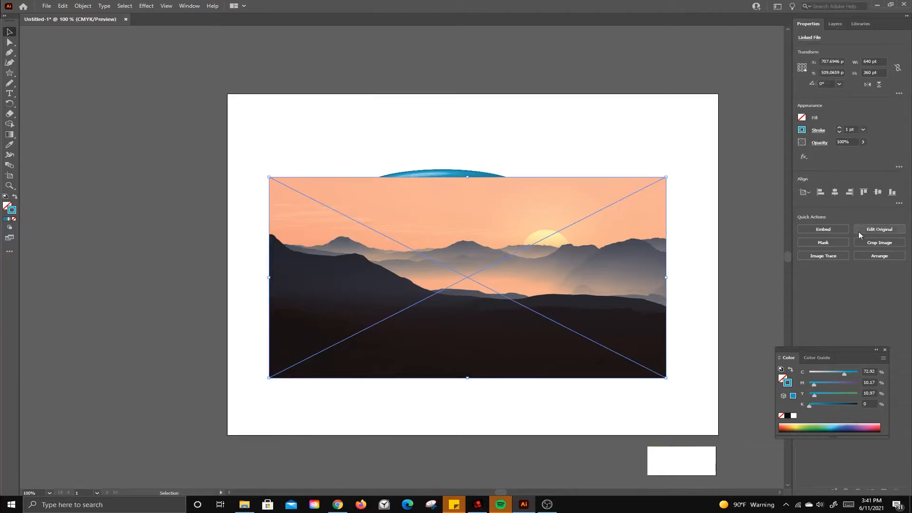
pyautogui.click(827, 256)
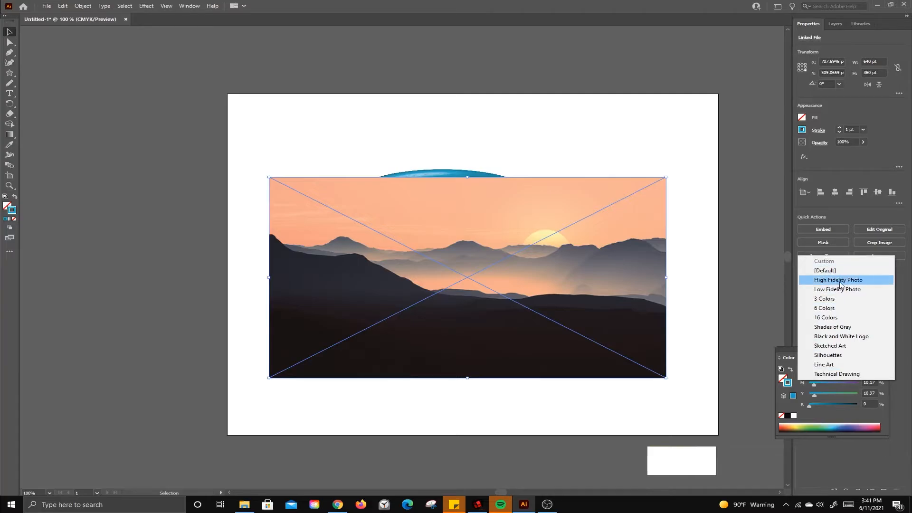
pyautogui.click(832, 281)
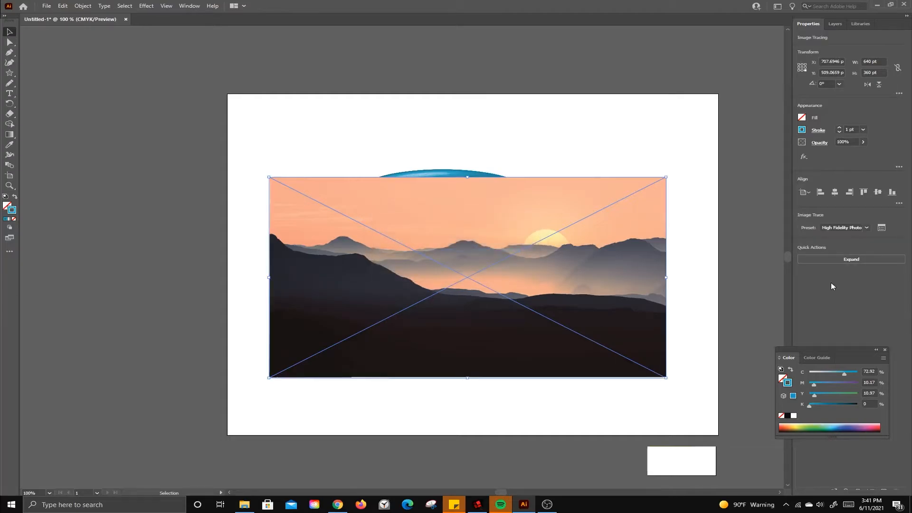
pyautogui.click(882, 228)
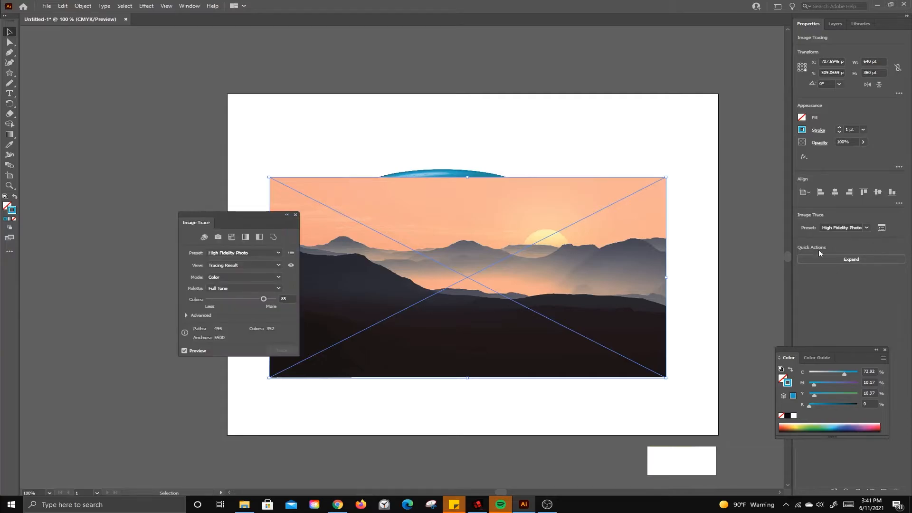
pyautogui.moveTo(245, 218); pyautogui.dragTo(162, 205)
# Step: Inspect the traced mountain shapes up close and try the 6 Colors tracing preset
pyautogui.click(9, 185)
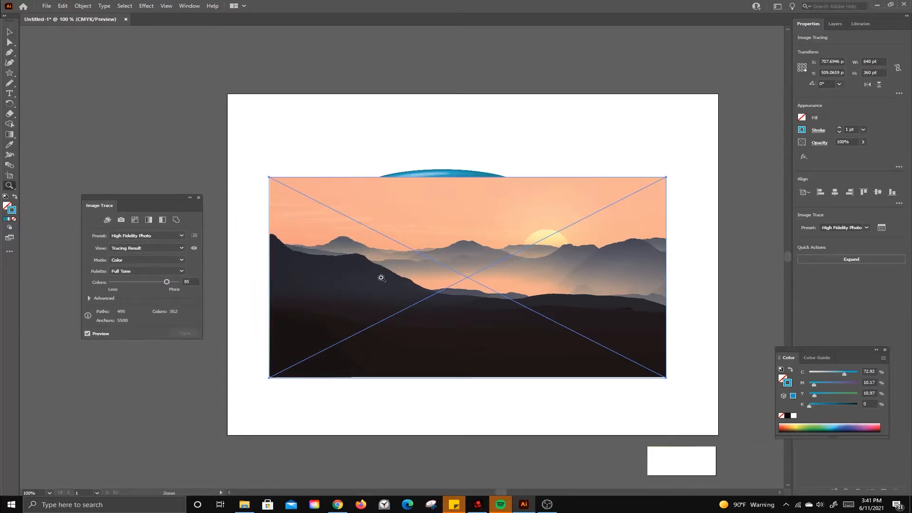
pyautogui.moveTo(401, 256); pyautogui.dragTo(576, 349)
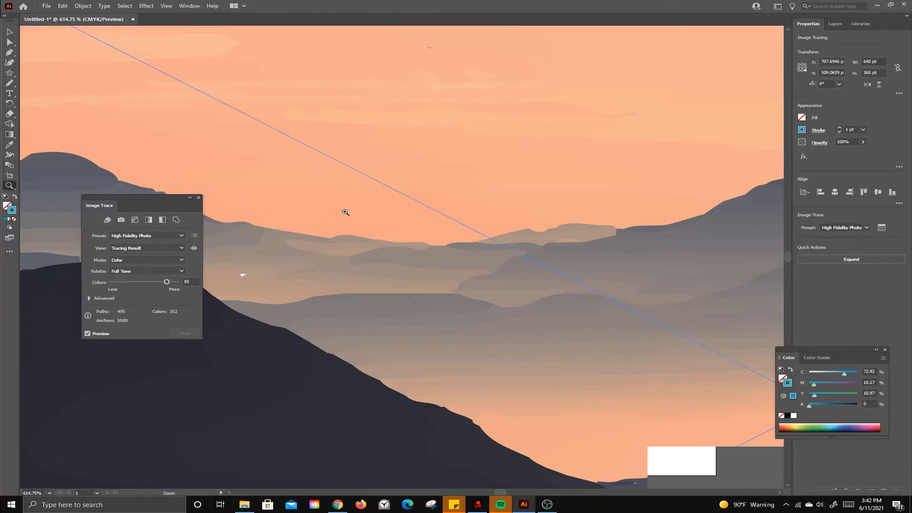
pyautogui.moveTo(346, 213)
pyautogui.mouseDown()
pyautogui.moveTo(139, 210)
pyautogui.moveTo(132, 183)
pyautogui.mouseUp()
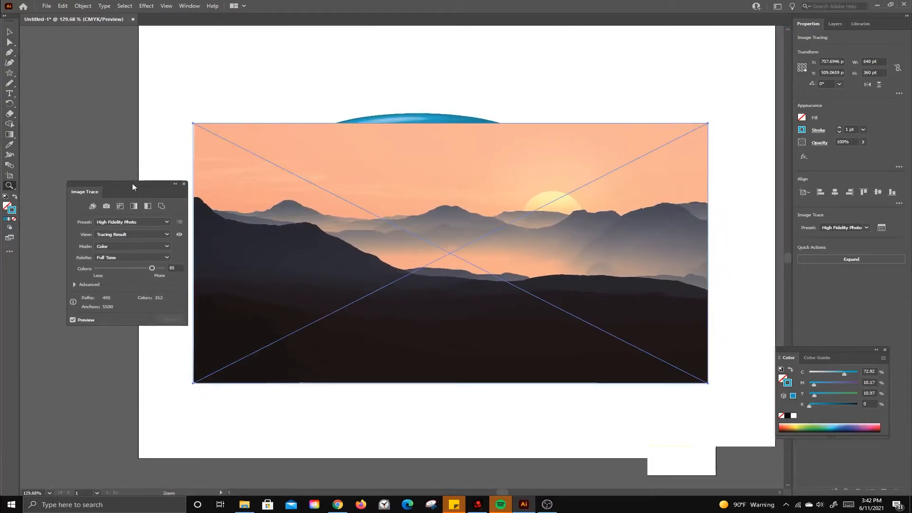
pyautogui.click(152, 221)
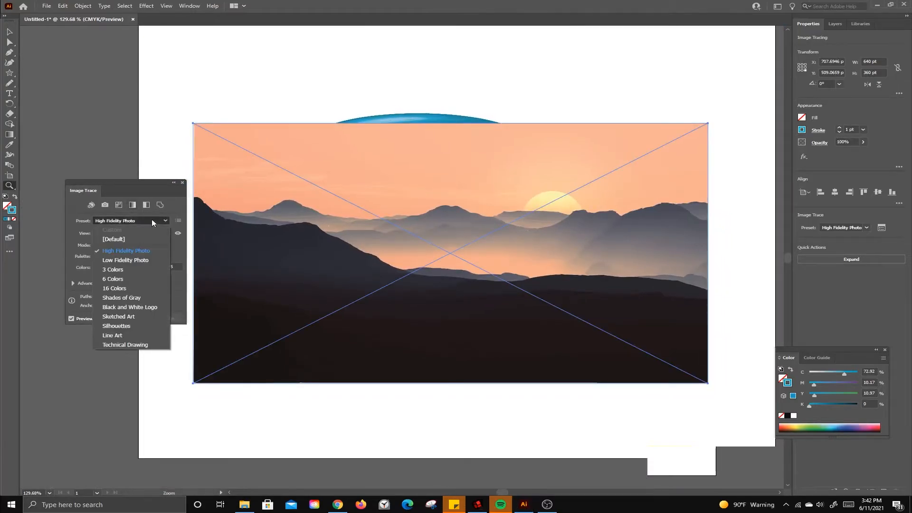
pyautogui.click(121, 279)
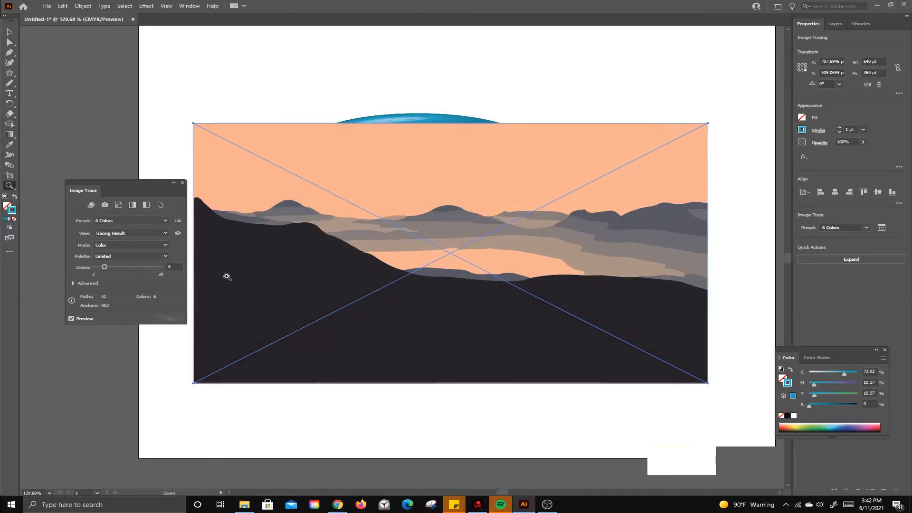
# Step: Apply the 16 Colors tracing preset, raise the maximum number of colors to 24 and close the tracing settings
pyautogui.click(130, 221)
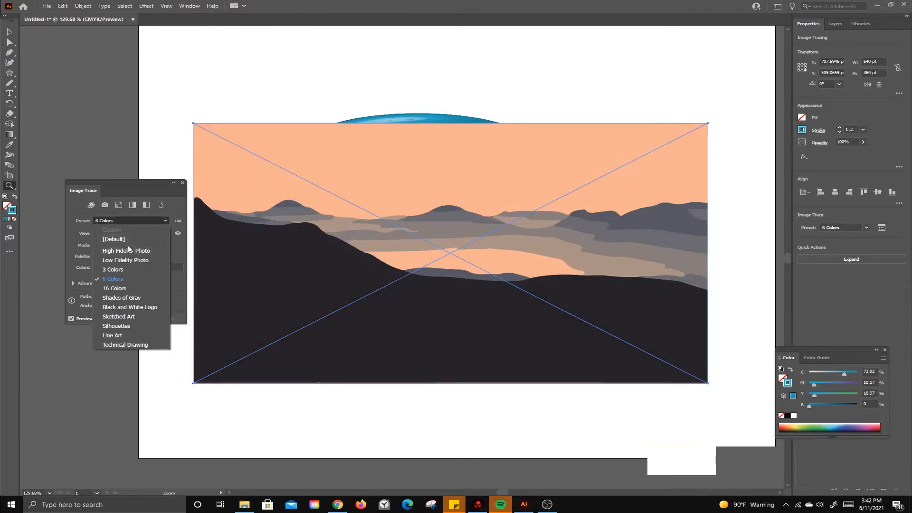
pyautogui.click(128, 289)
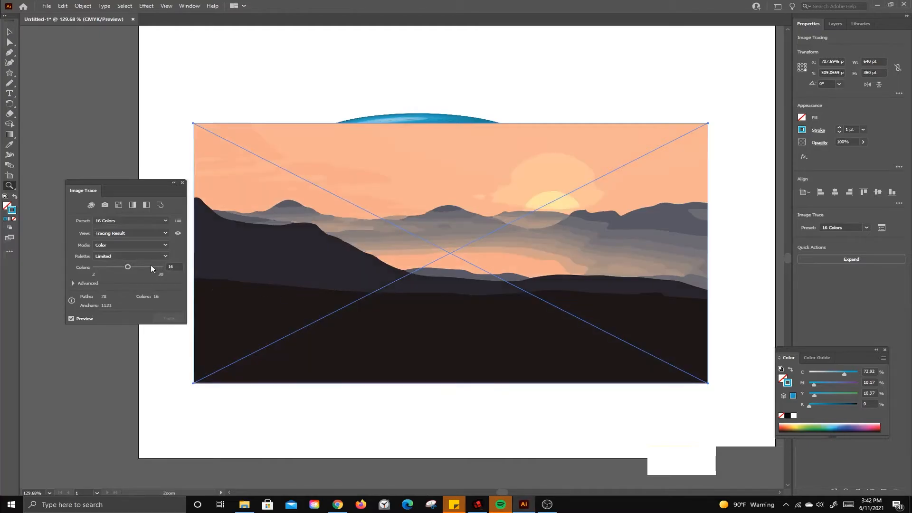
pyautogui.click(170, 267)
pyautogui.write('24')
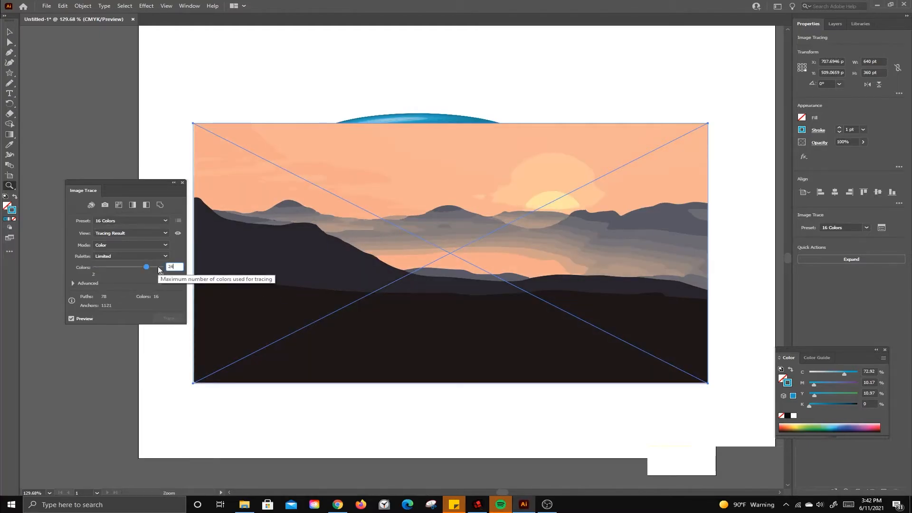
pyautogui.press('Return')
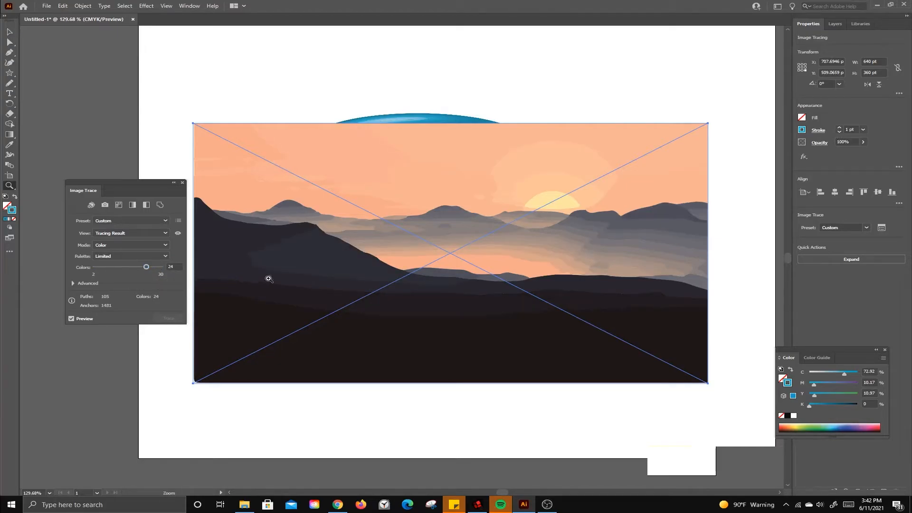
pyautogui.click(183, 183)
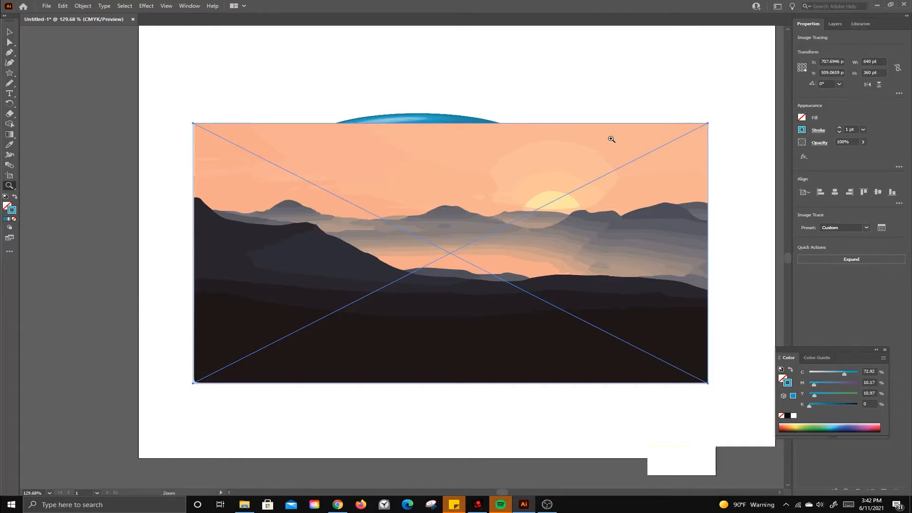
# Step: Move the traced mountains away from the bowl, scale them down to about 407 by 229 pt and deselect them
pyautogui.click(10, 33)
pyautogui.moveTo(359, 170); pyautogui.dragTo(248, 205)
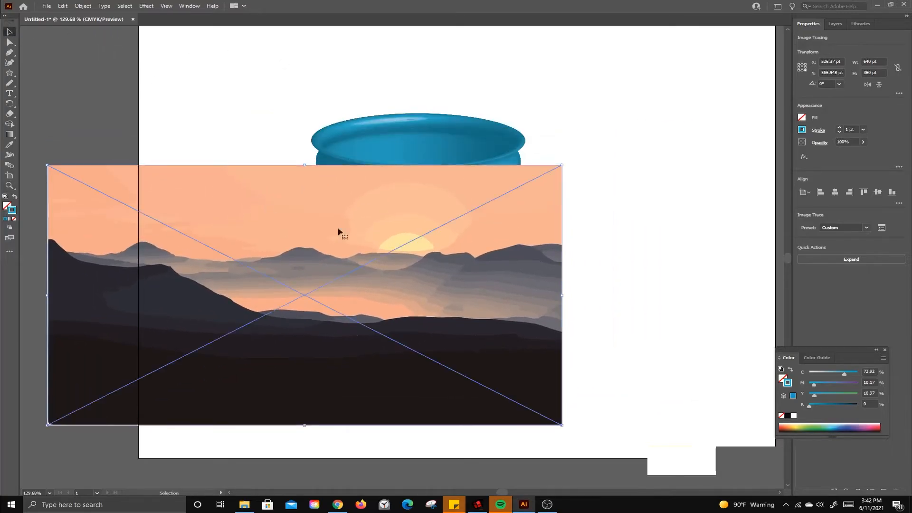
pyautogui.moveTo(565, 164); pyautogui.dragTo(383, 272)
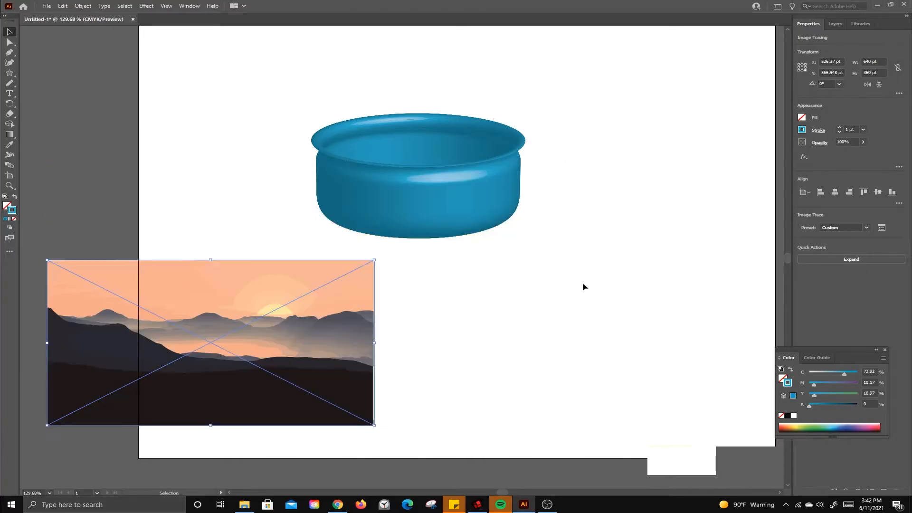
pyautogui.click(574, 301)
# Step: Add the traced mountains to the document's symbols as a dynamic symbol named graphic with export type Graphic, expanding the tracing
pyautogui.click(152, 7)
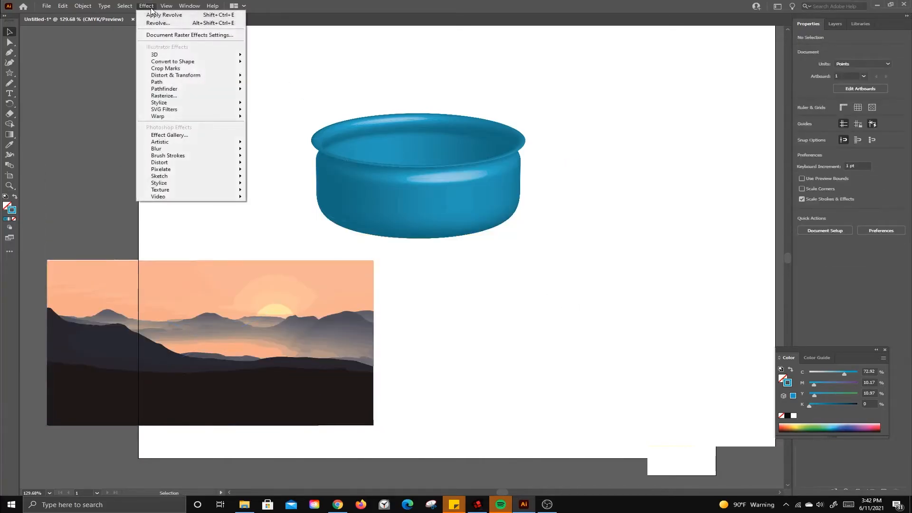
pyautogui.moveTo(189, 5)
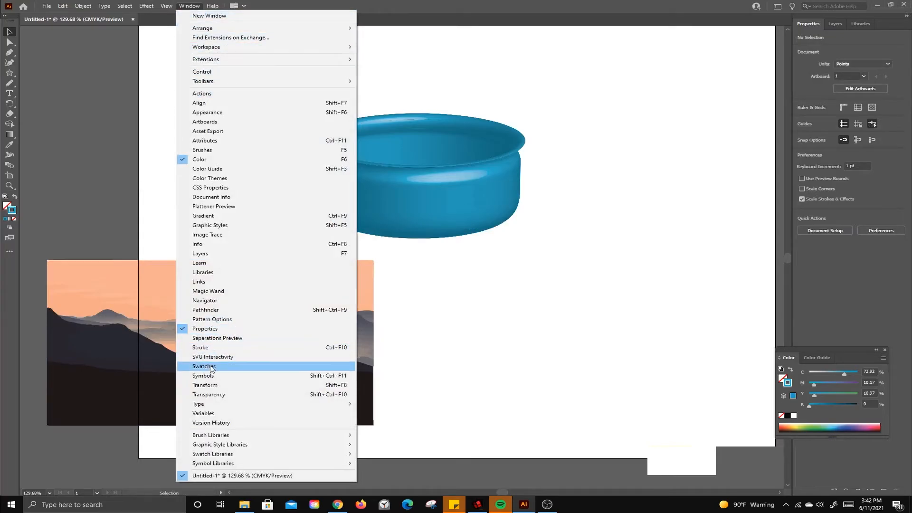
pyautogui.click(209, 376)
pyautogui.click(265, 332)
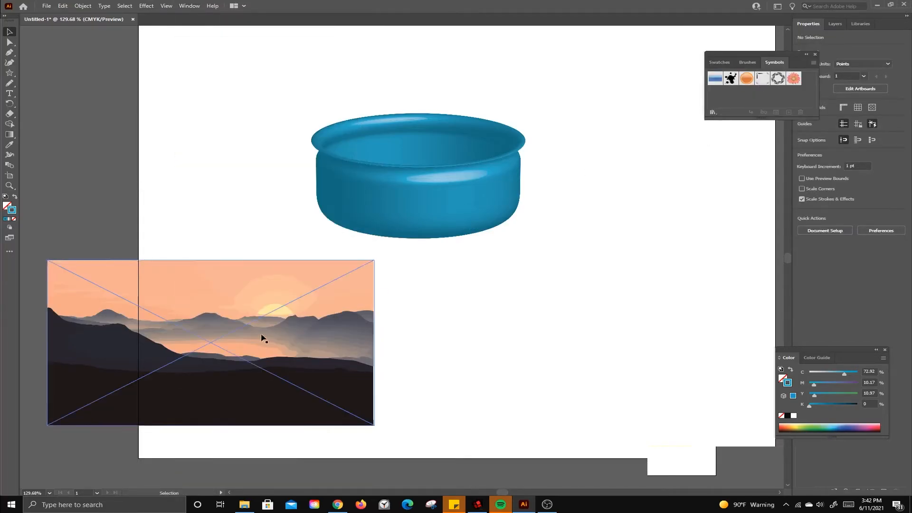
pyautogui.moveTo(302, 337); pyautogui.dragTo(744, 93)
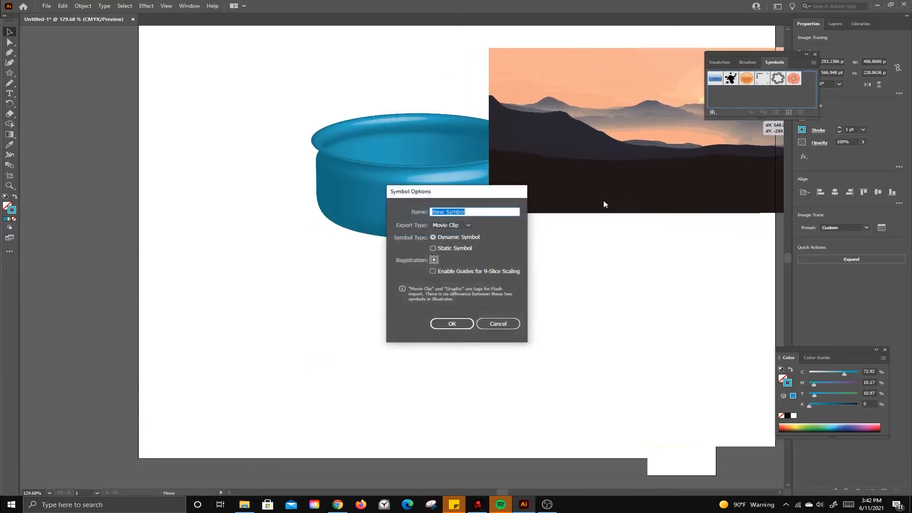
pyautogui.write('graphic')
pyautogui.click(464, 226)
pyautogui.click(455, 236)
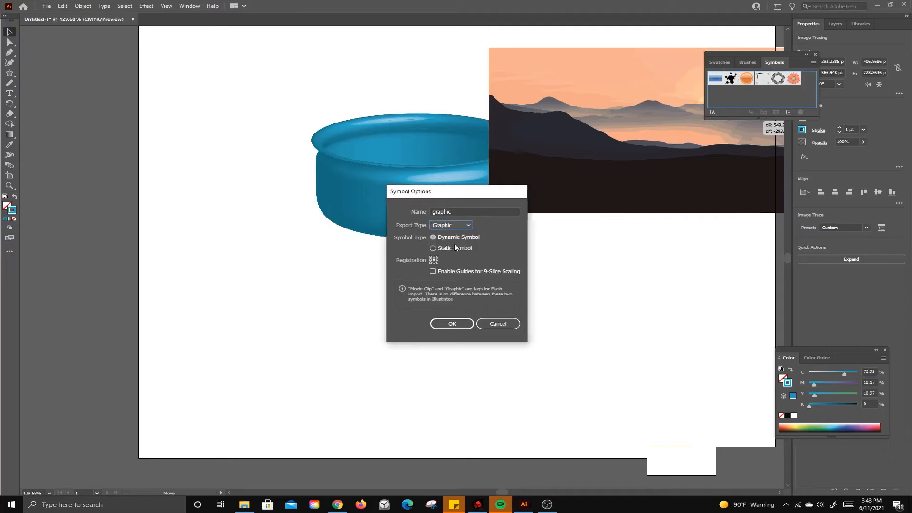
pyautogui.click(440, 324)
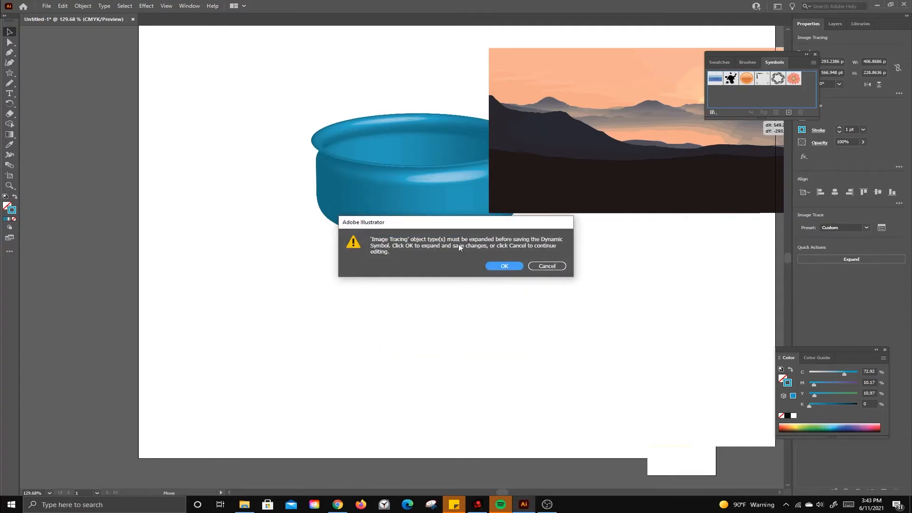
pyautogui.click(504, 266)
pyautogui.click(525, 339)
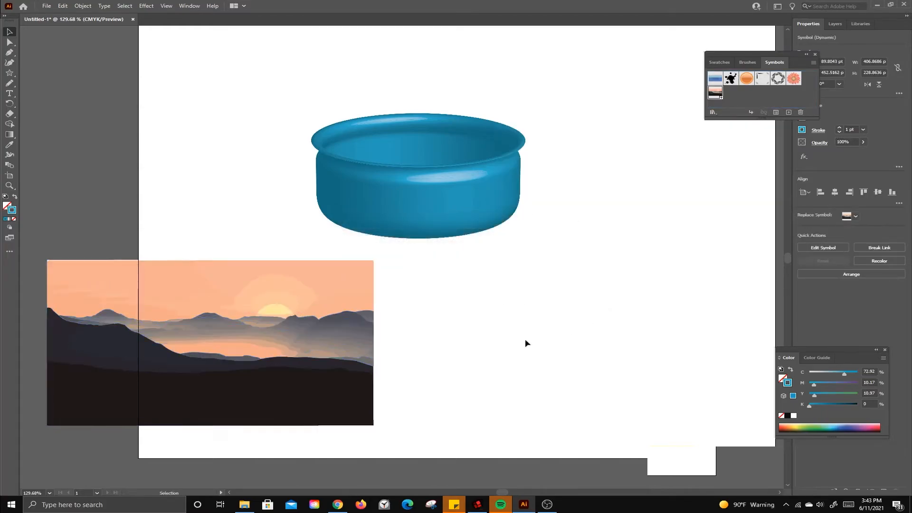
# Step: Expand the mountains symbol instance on the artboard with Object and Fill enabled
pyautogui.click(340, 340)
pyautogui.rightClick(333, 352)
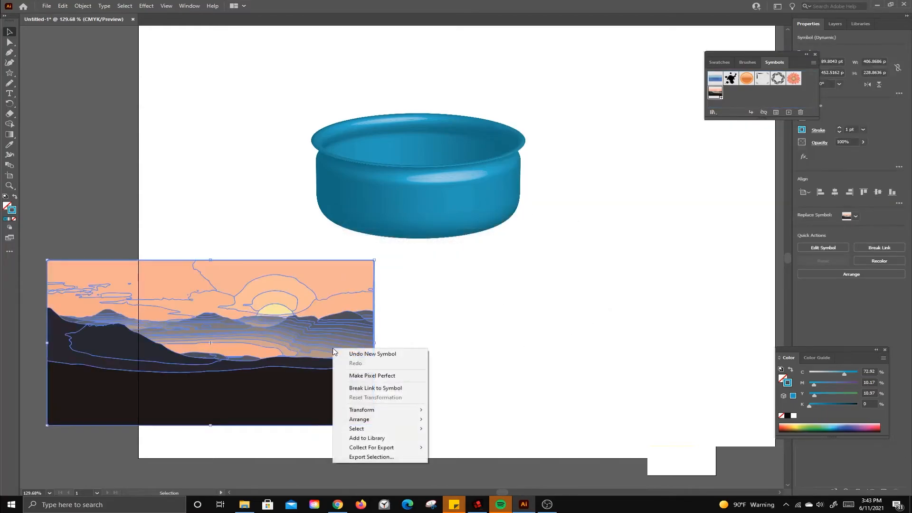
pyautogui.click(176, 47)
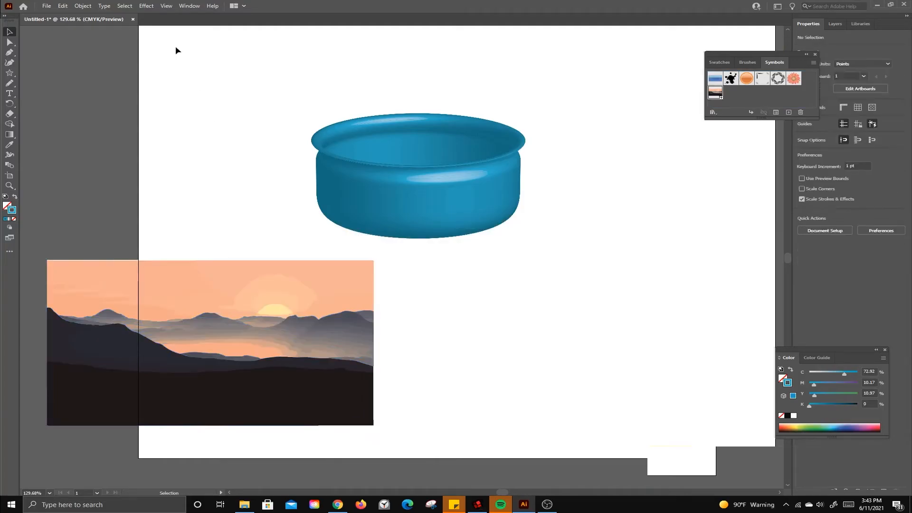
pyautogui.click(185, 280)
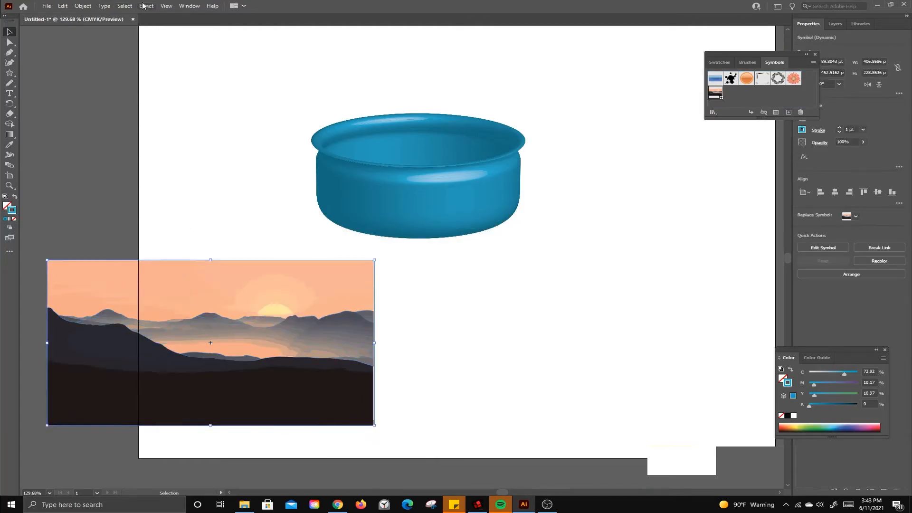
pyautogui.click(84, 6)
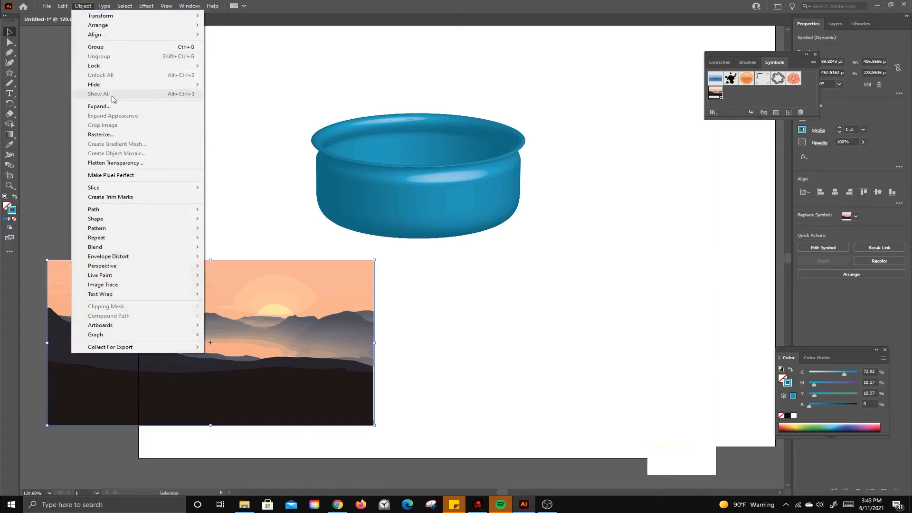
pyautogui.click(98, 106)
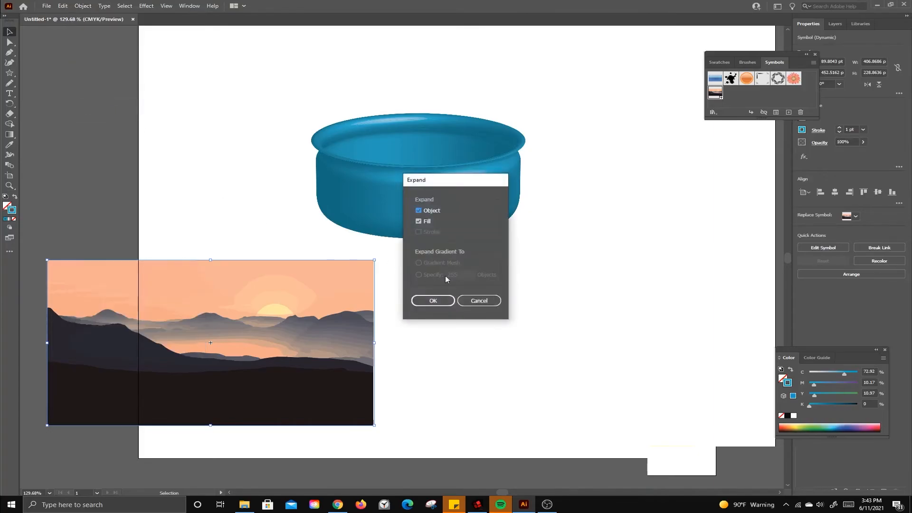
pyautogui.click(437, 300)
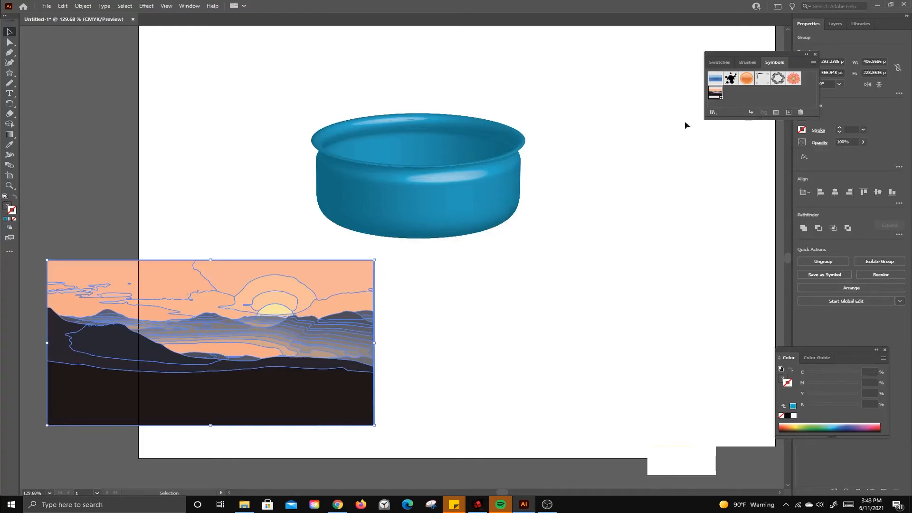
# Step: Add the expanded mountains to the symbols as a dynamic symbol named graphic3 with export type Graphic, and delete the artwork from the artboard
pyautogui.moveTo(287, 375); pyautogui.dragTo(783, 110)
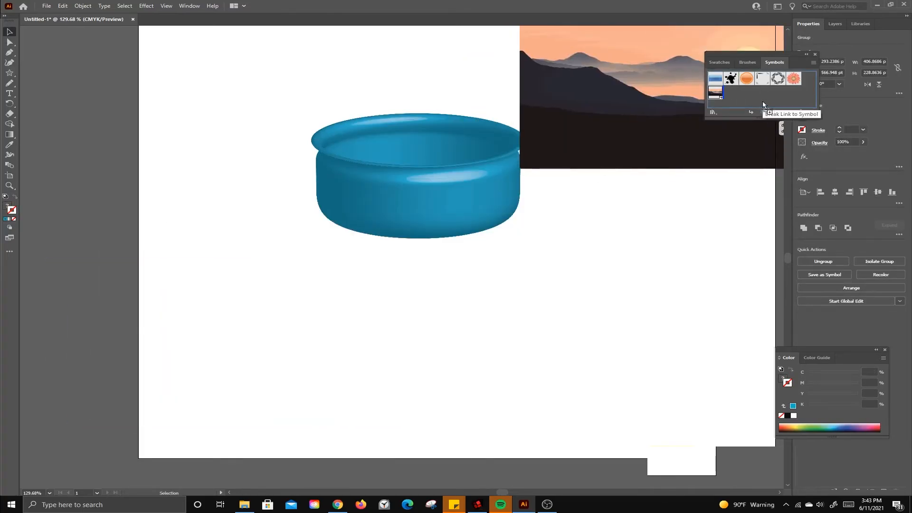
pyautogui.write('graphic3')
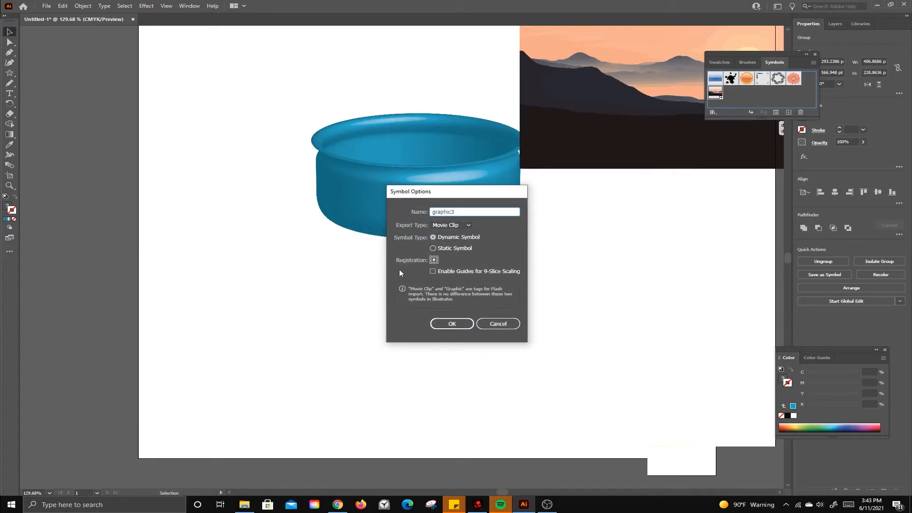
pyautogui.click(467, 225)
pyautogui.click(456, 243)
pyautogui.click(451, 324)
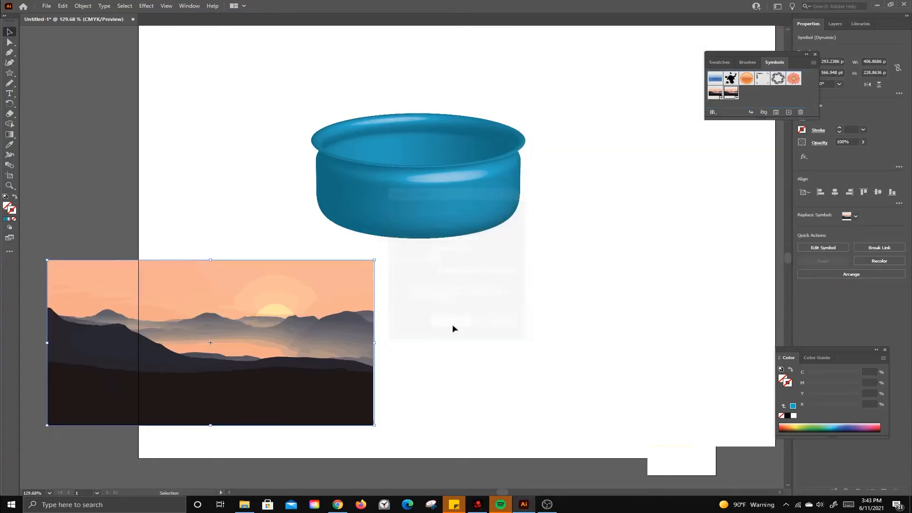
pyautogui.press('Delete')
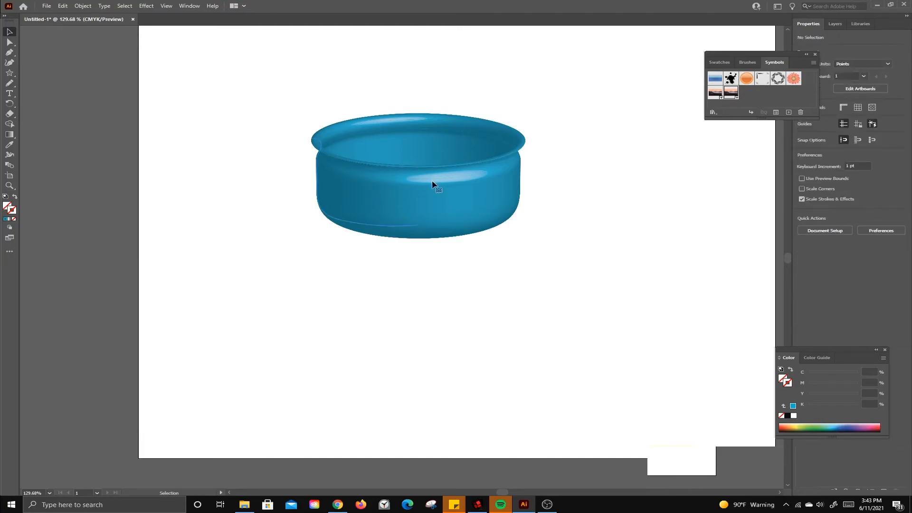
# Step: Open Map Art for the bowl's 3D Revolve effect and examine each of its surfaces in turn
pyautogui.click(365, 202)
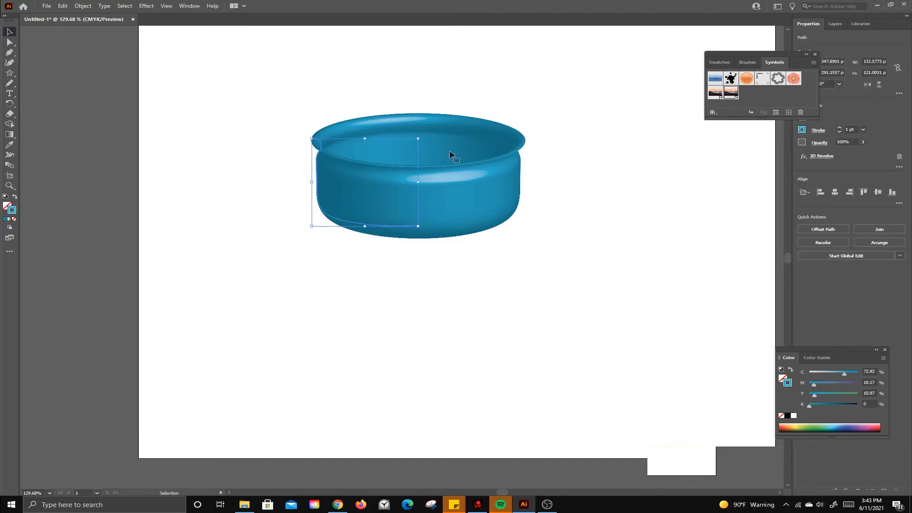
pyautogui.click(823, 158)
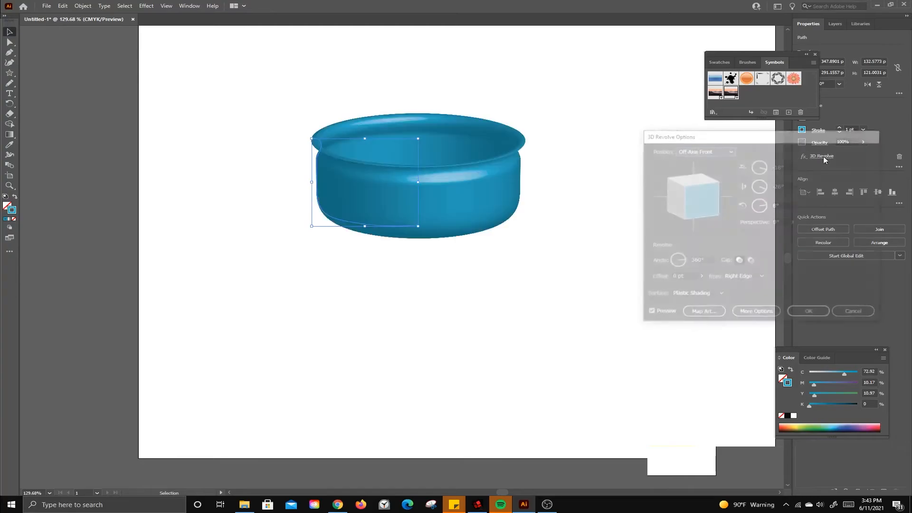
pyautogui.click(709, 312)
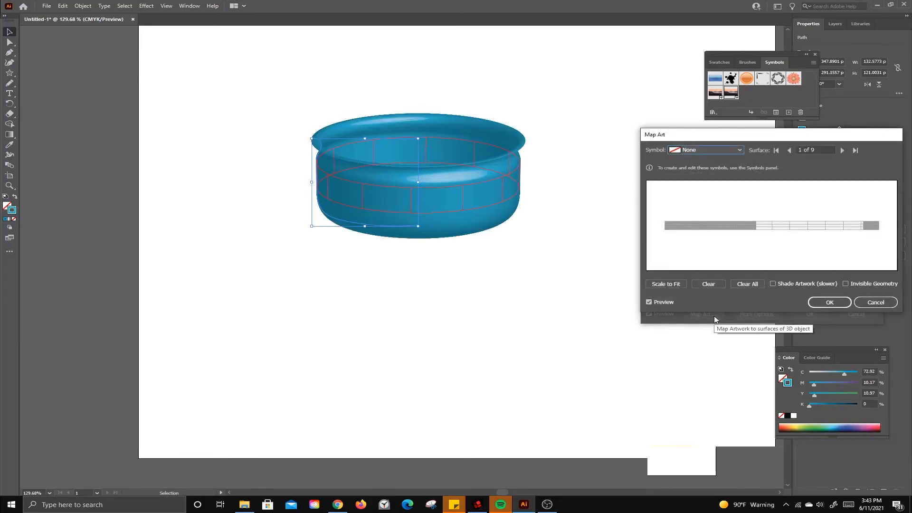
pyautogui.click(843, 150)
pyautogui.click(842, 150)
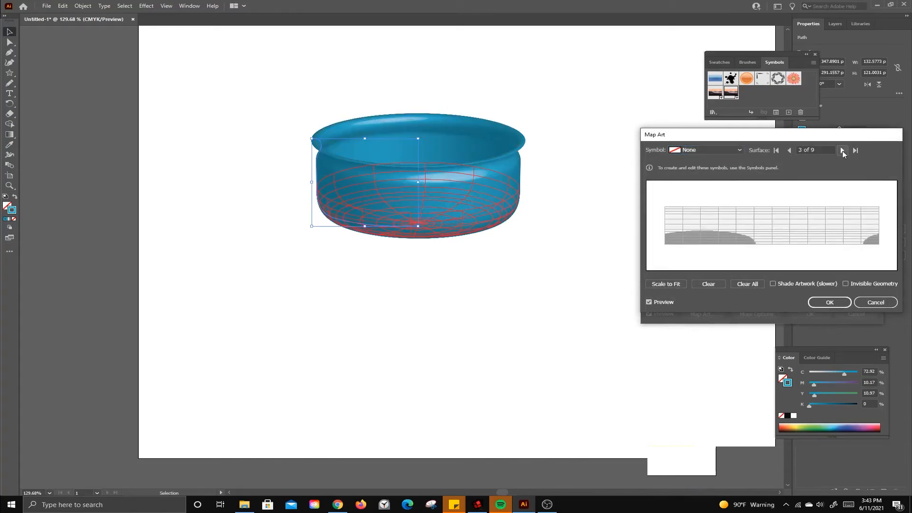
pyautogui.click(842, 150)
pyautogui.click(842, 150)
pyautogui.click(842, 150)
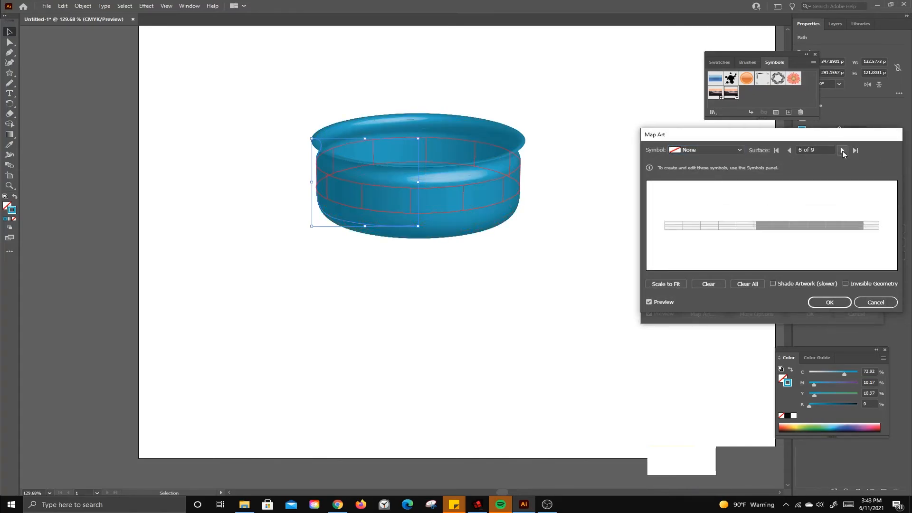
pyautogui.click(842, 150)
pyautogui.click(842, 150)
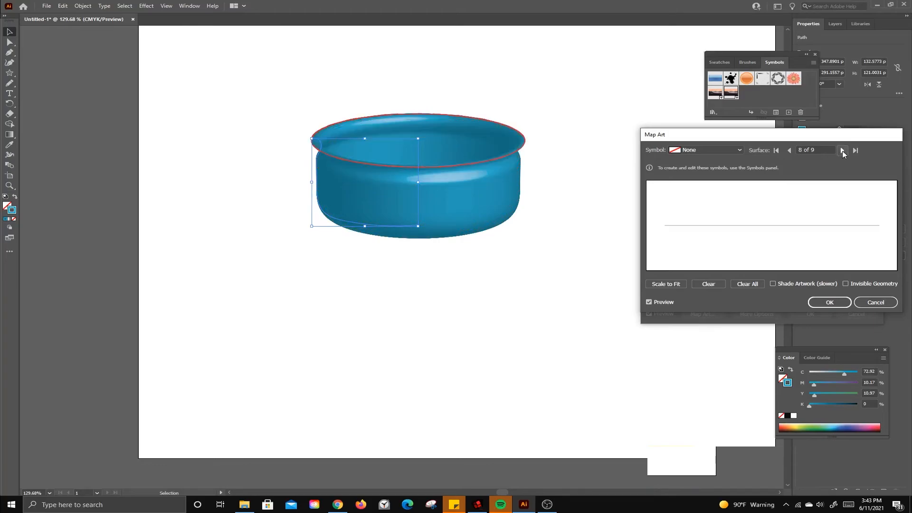
pyautogui.click(842, 150)
pyautogui.click(842, 150)
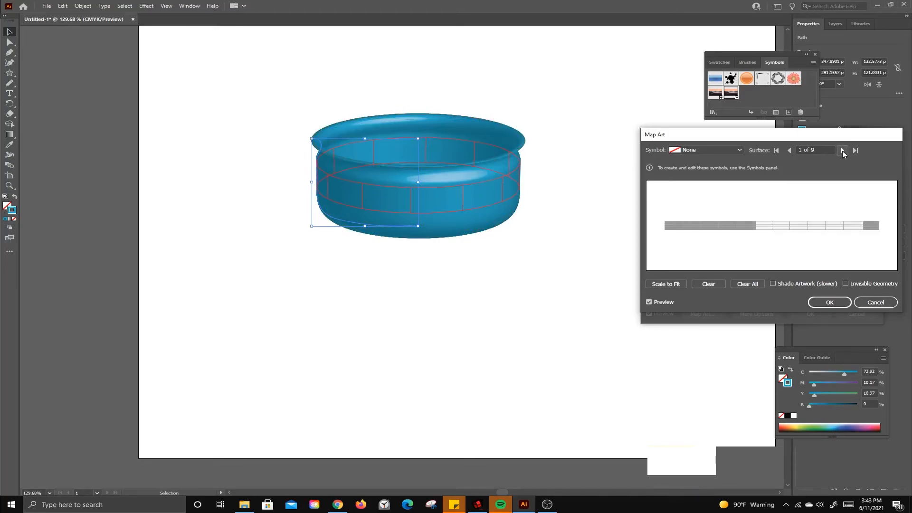
# Step: Try mapping the graphic3 symbol onto surface 1 of the bowl and clear it from that surface
pyautogui.click(733, 150)
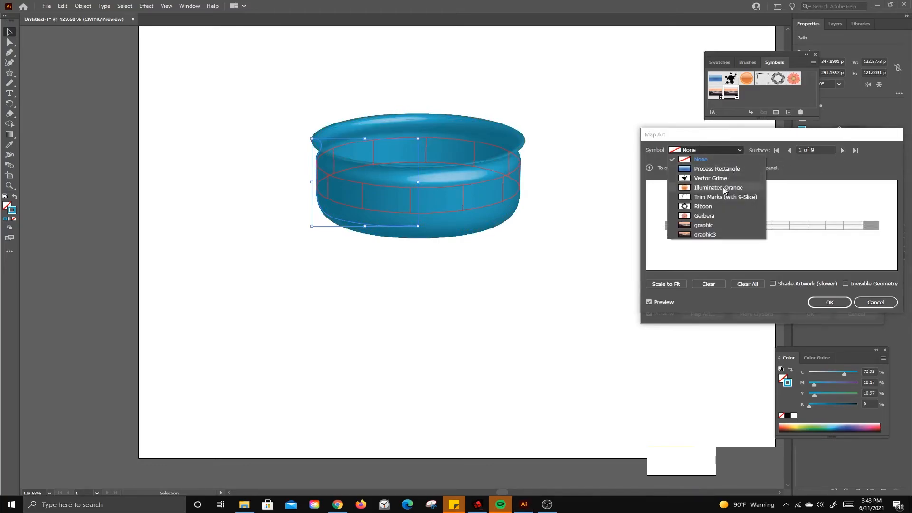
pyautogui.click(705, 235)
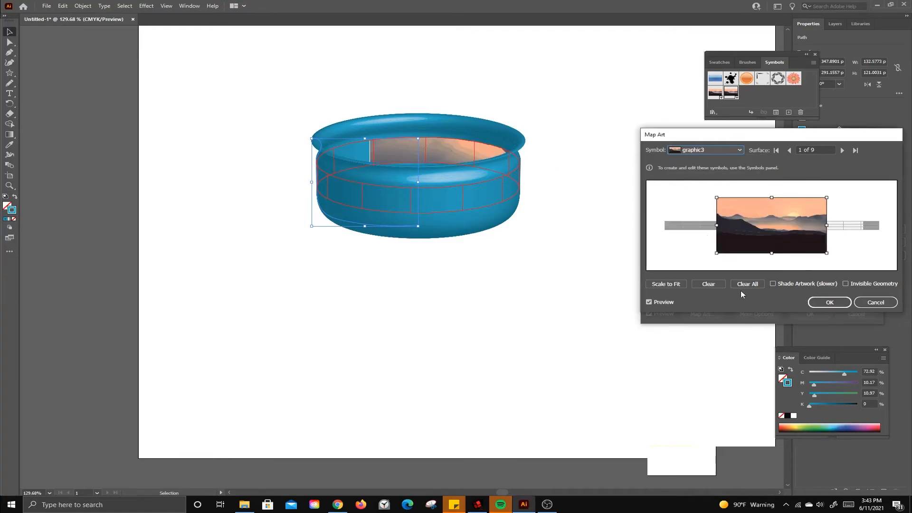
pyautogui.click(710, 283)
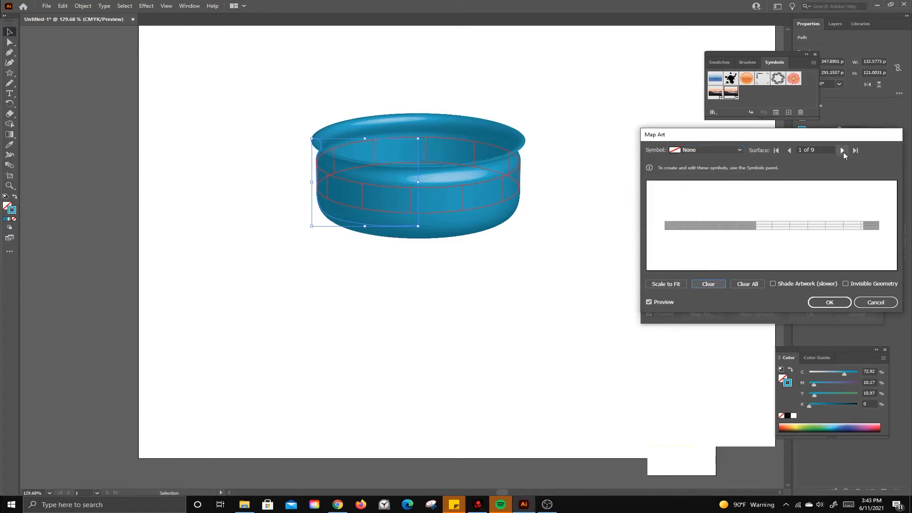
# Step: Try mapping the graphic3 symbol onto surface 6 of the bowl, and discard the mapping and the 3D Revolve changes
pyautogui.click(842, 151)
pyautogui.click(842, 151)
pyautogui.click(842, 151)
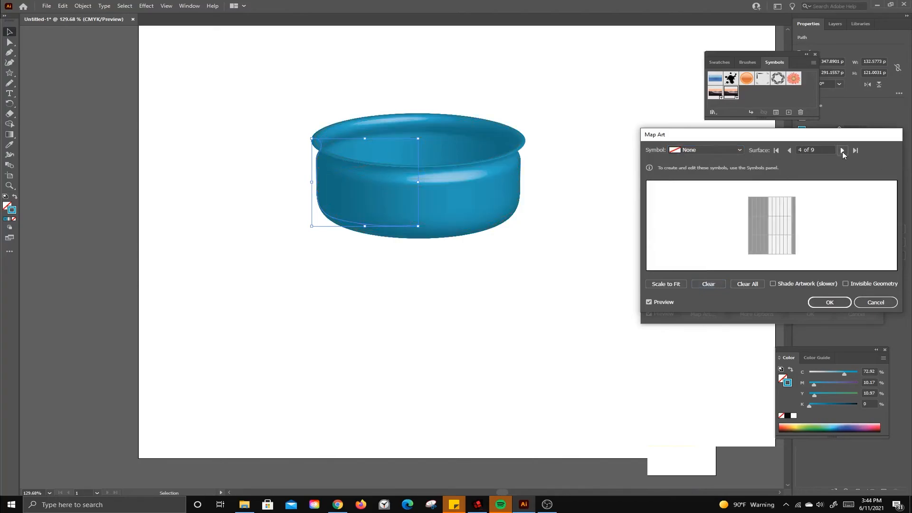
pyautogui.click(842, 150)
pyautogui.click(843, 151)
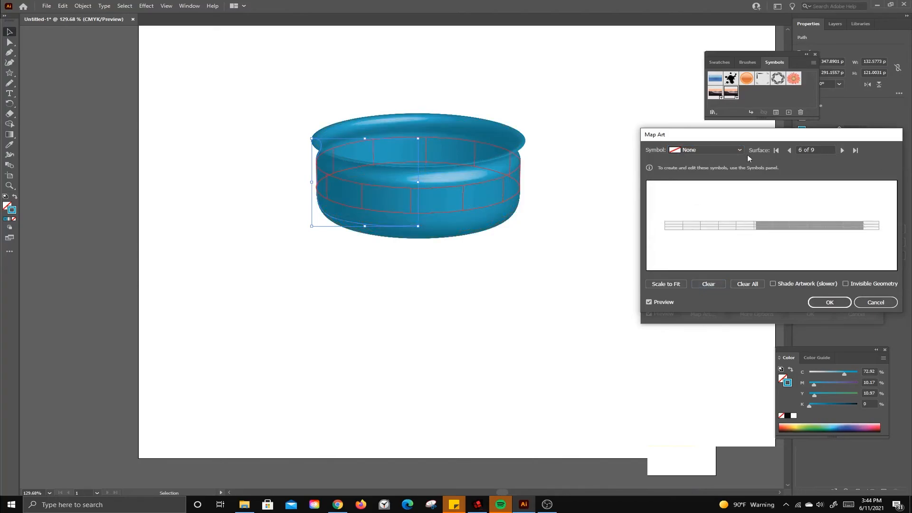
pyautogui.click(734, 151)
pyautogui.click(701, 234)
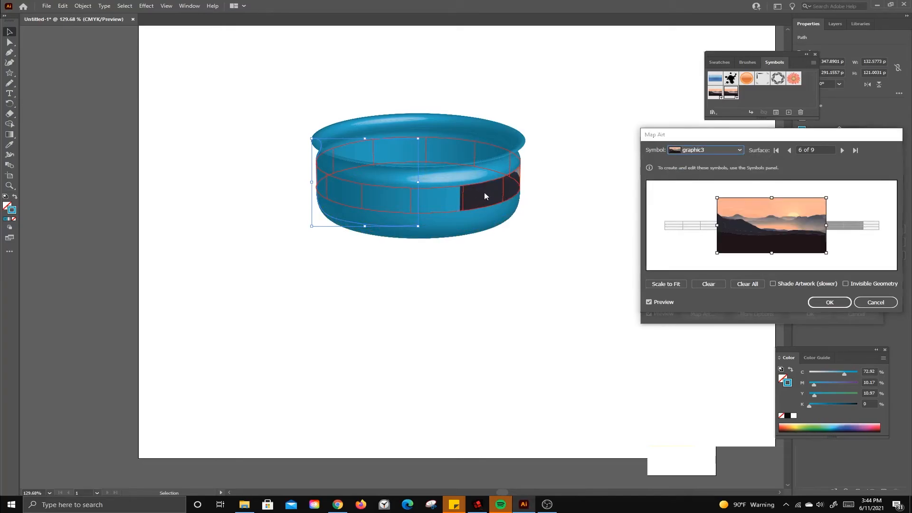
pyautogui.click(864, 302)
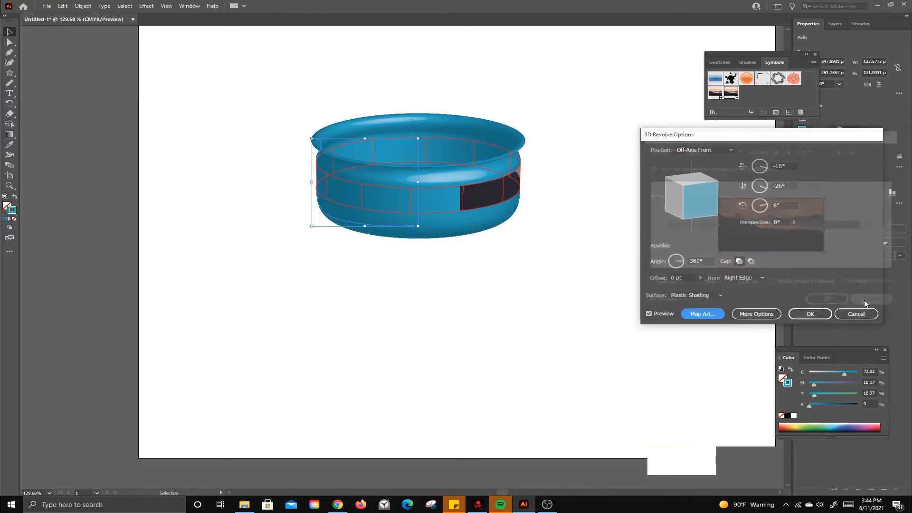
pyautogui.click(847, 314)
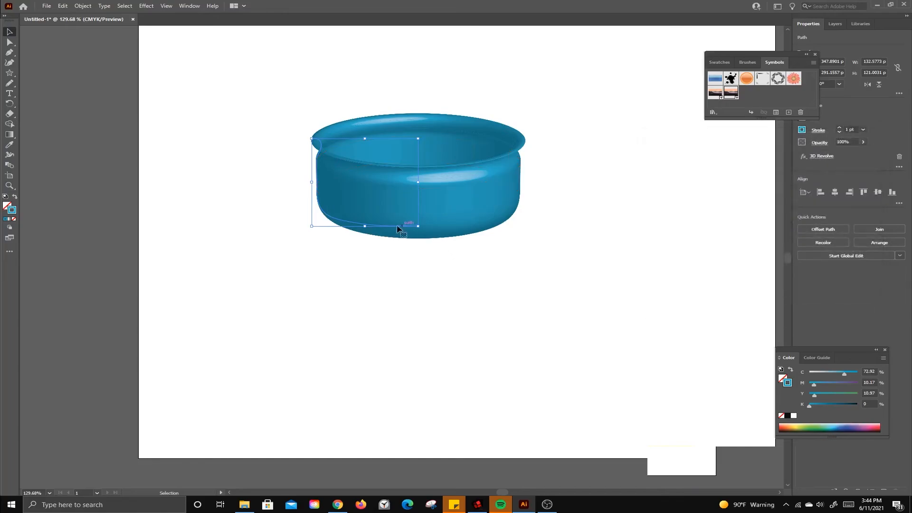
# Step: Move the lower anchor points of the bowl's profile path down so the profile is about 206 pt tall
pyautogui.press('a')
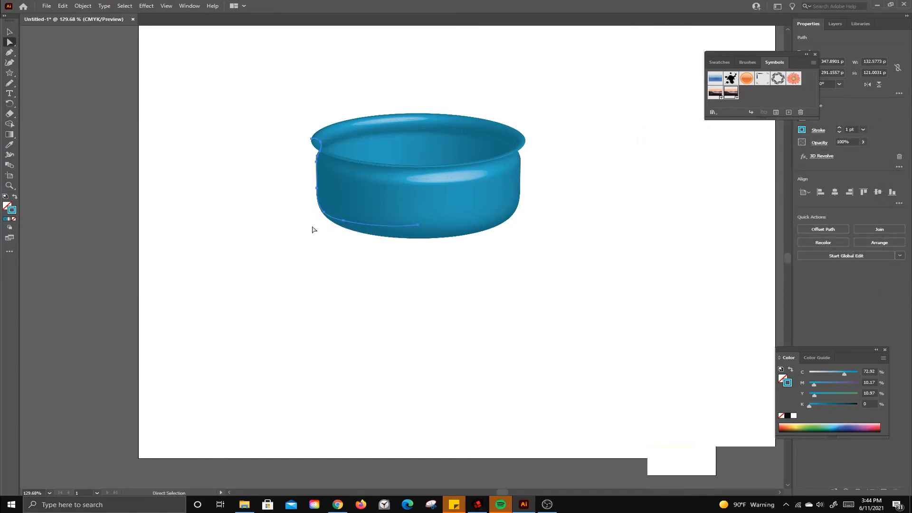
pyautogui.moveTo(292, 176); pyautogui.dragTo(425, 247)
pyautogui.moveTo(318, 196); pyautogui.dragTo(318, 248)
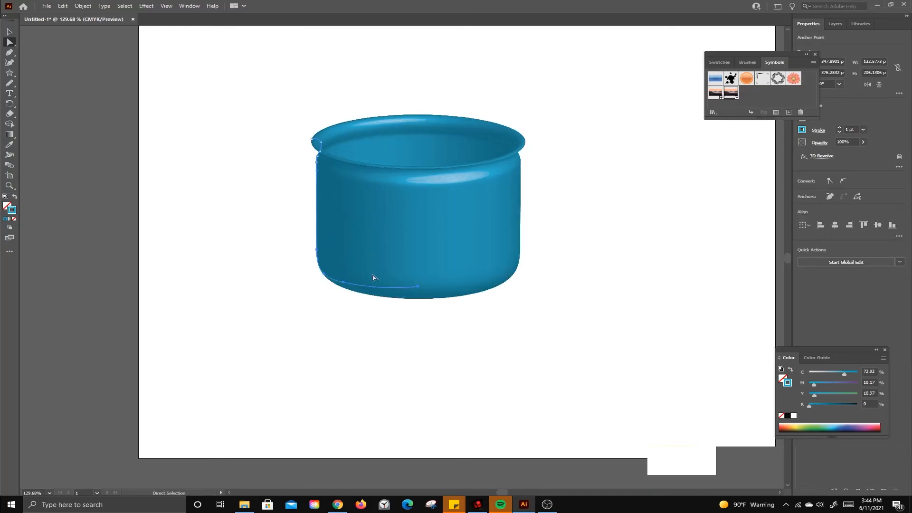
pyautogui.click(468, 352)
# Step: Open Map Art for the stretched bowl's 3D Revolve effect and go to surface 2
pyautogui.click(446, 259)
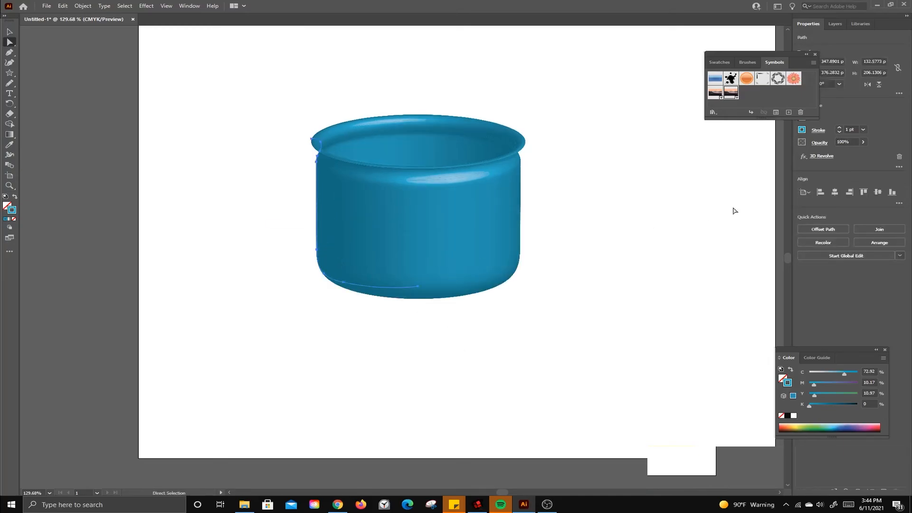
pyautogui.click(824, 156)
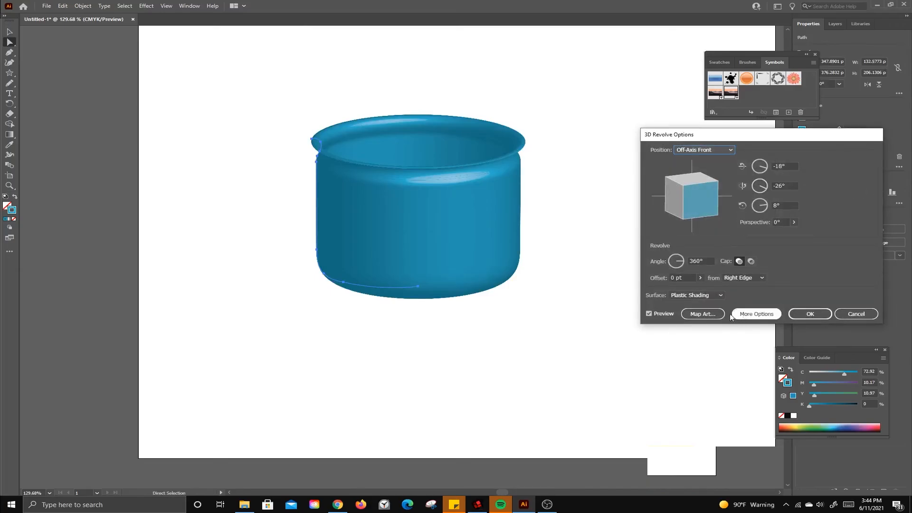
pyautogui.click(703, 313)
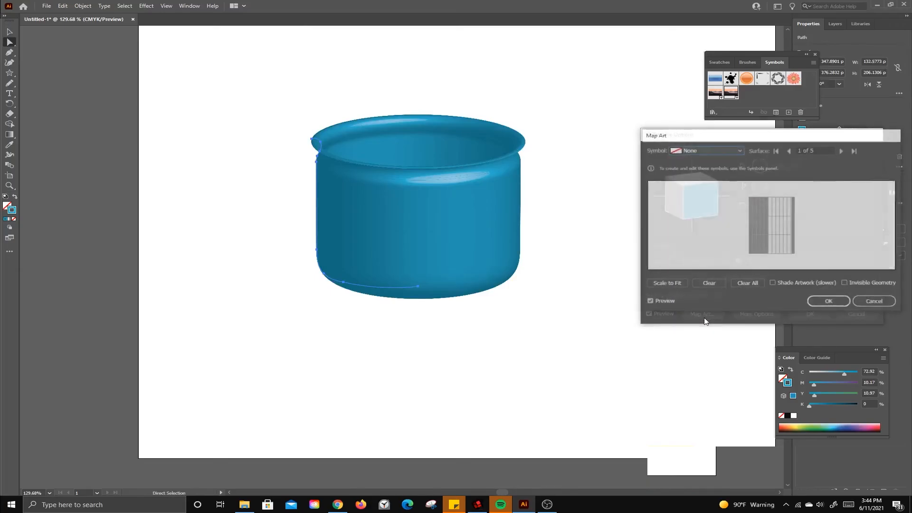
pyautogui.click(842, 150)
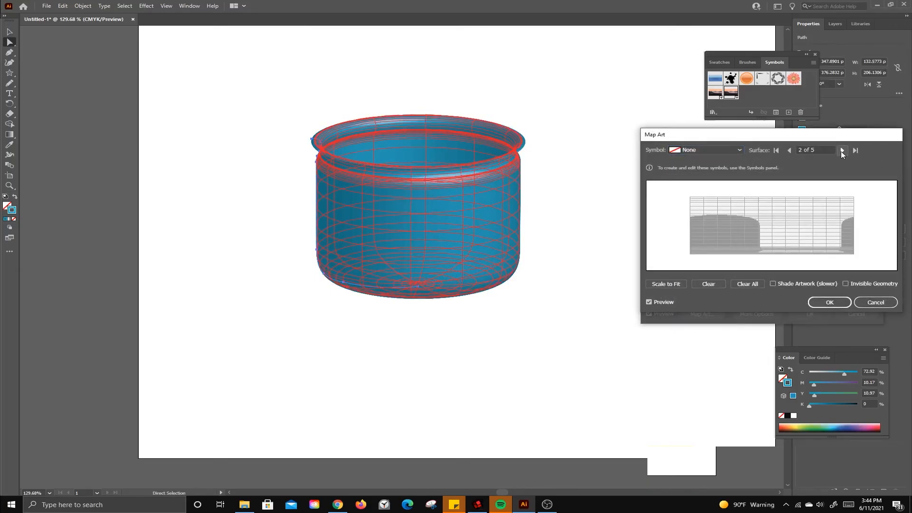
# Step: Try mapping the graphic3 symbol onto surface 2 of the bowl and clear it from that surface
pyautogui.click(720, 152)
pyautogui.click(707, 235)
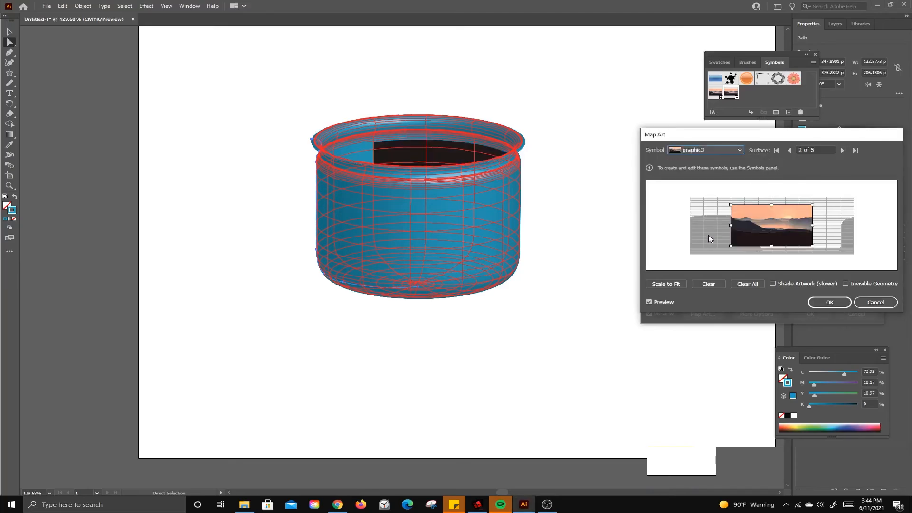
pyautogui.click(717, 284)
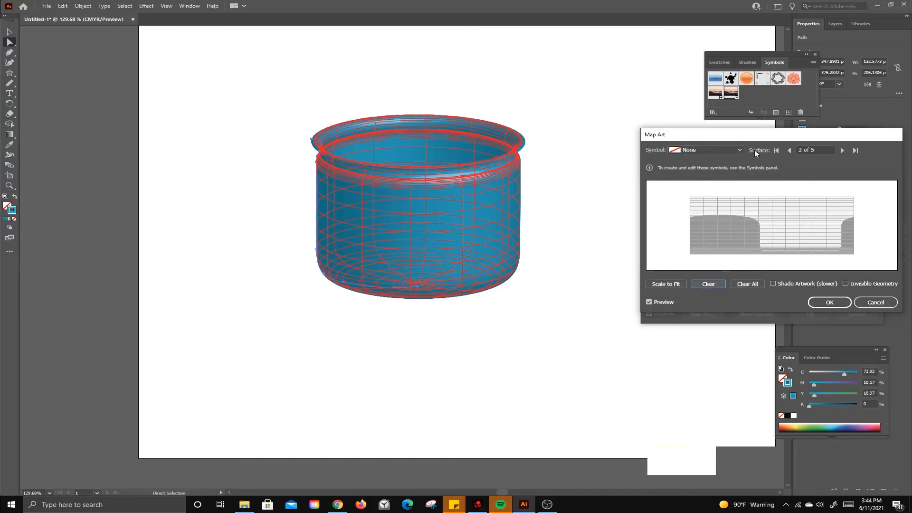
# Step: Map the graphic3 symbol onto surface 3, move it onto the bowl's visible front and shrink it to fit within that area
pyautogui.click(842, 151)
pyautogui.click(726, 150)
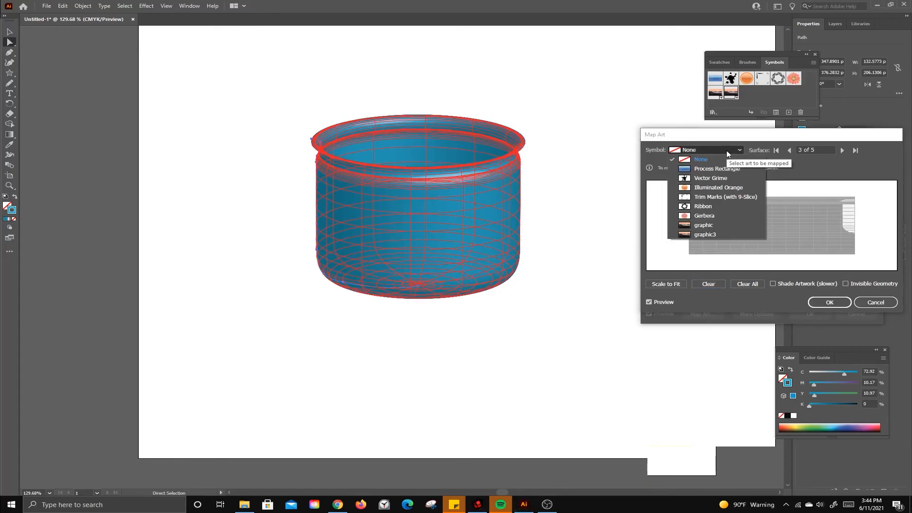
pyautogui.click(709, 233)
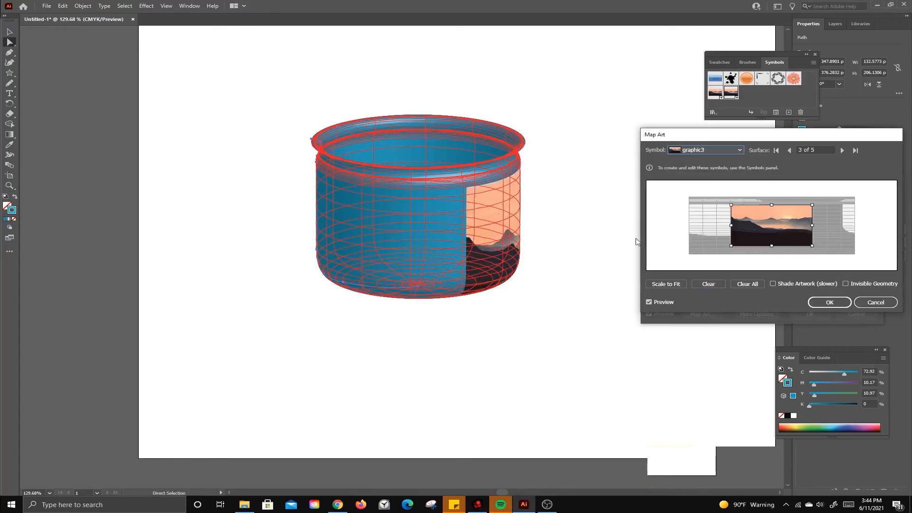
pyautogui.moveTo(778, 232); pyautogui.dragTo(728, 228)
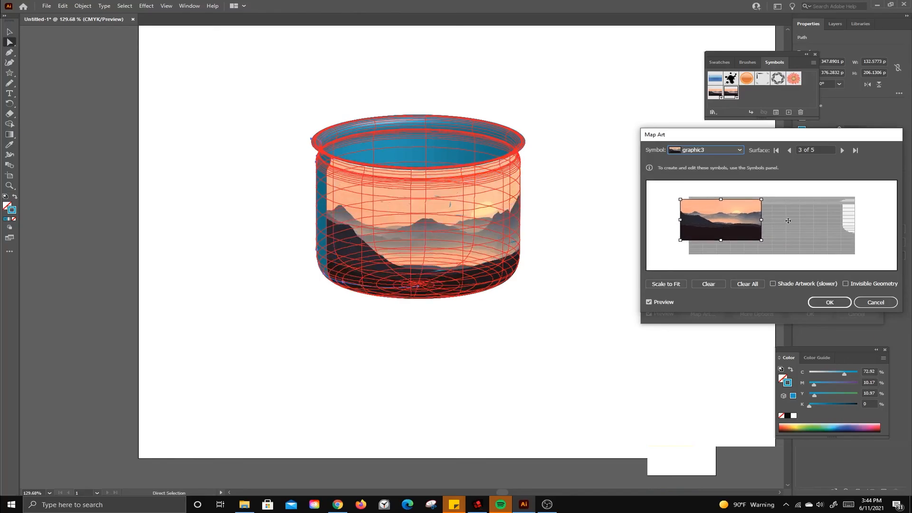
pyautogui.moveTo(762, 199); pyautogui.dragTo(726, 218)
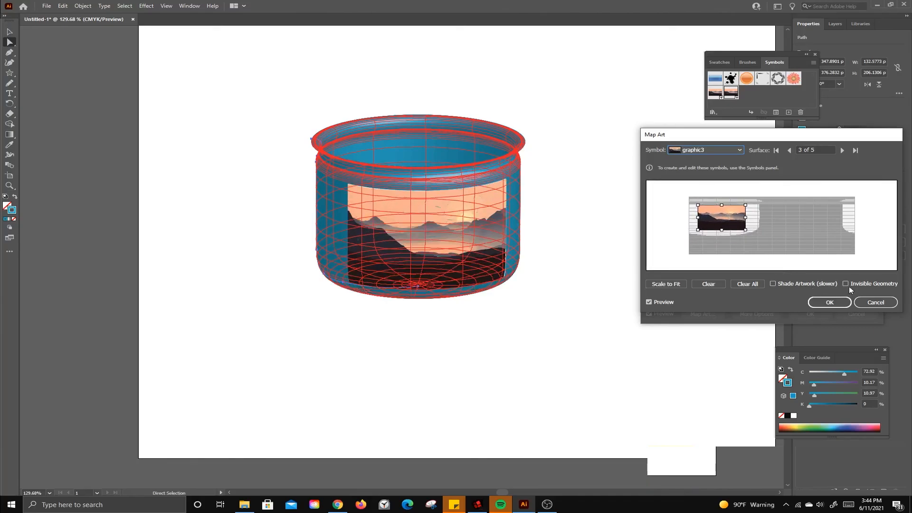
# Step: Enable Shade Artwork for the mapped art and apply the mapping and the 3D Revolve settings
pyautogui.click(772, 284)
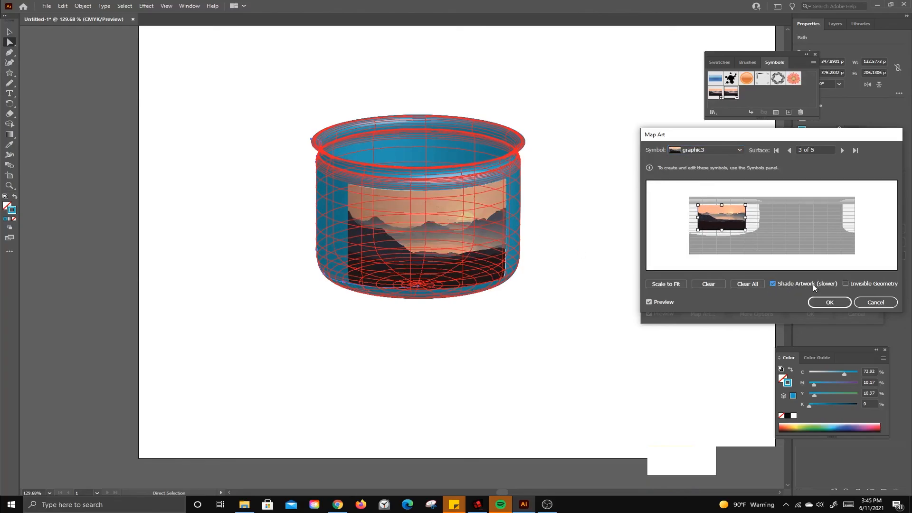
pyautogui.click(829, 302)
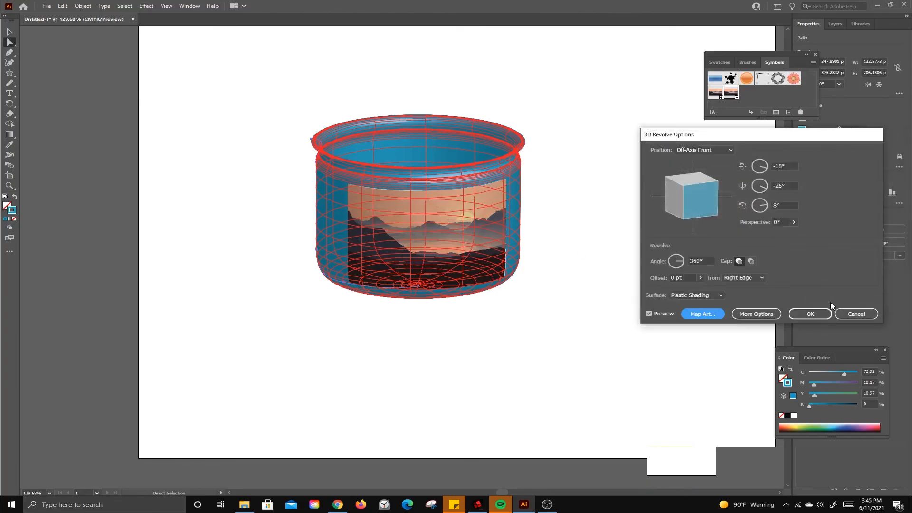
pyautogui.click(817, 312)
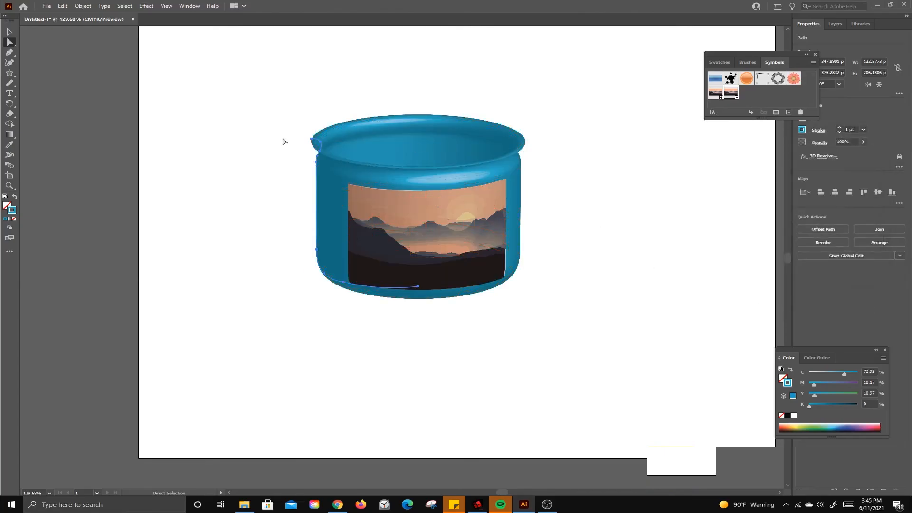